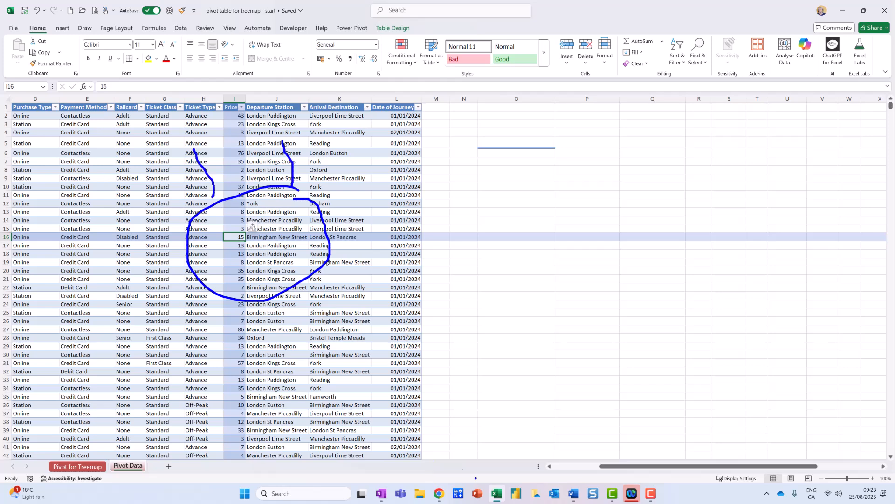
Step: Examine the railway ticket table's columns on the Pivot Data sheet, from transaction ID through to date of journey
key(Escape)
drag(622, 463, 579, 464)
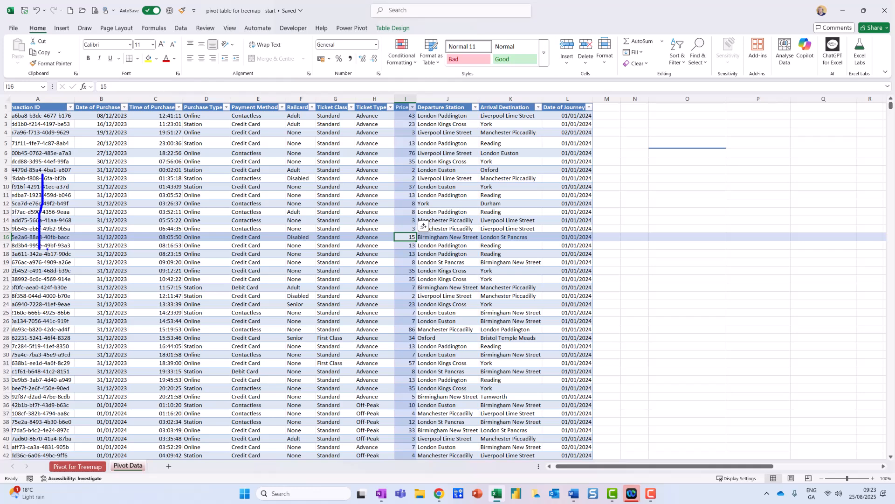
key(Escape)
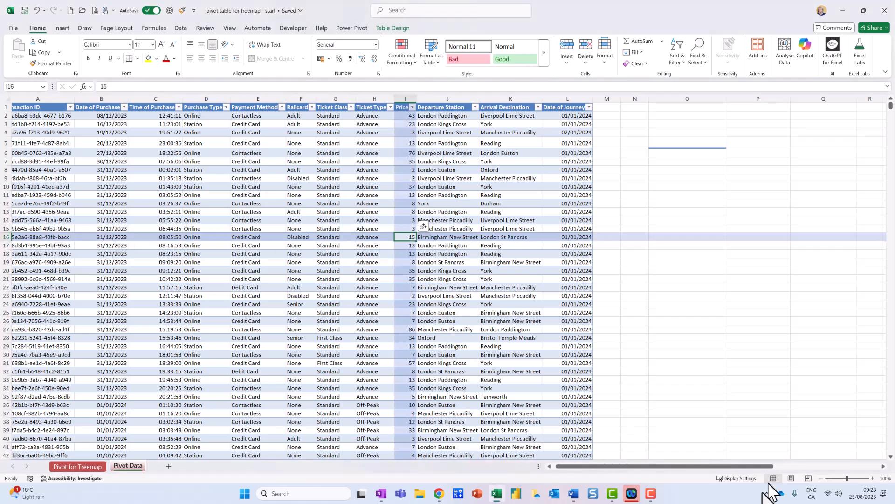
drag(730, 466, 770, 466)
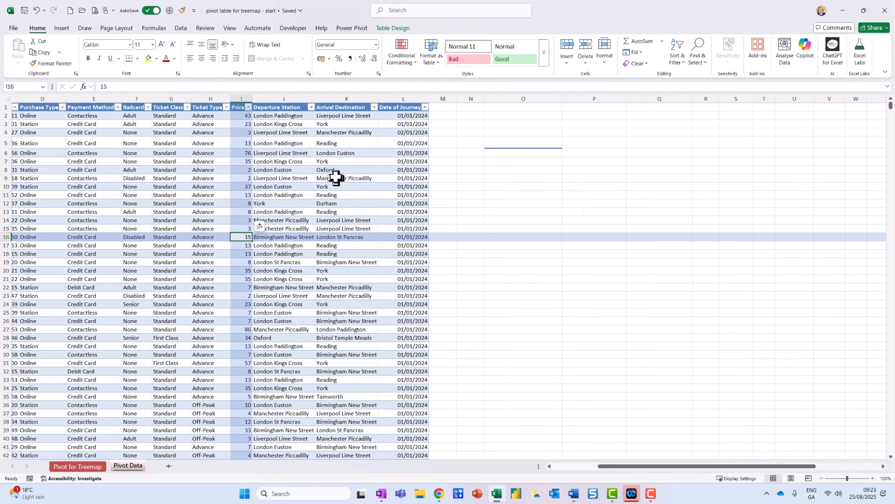
click(304, 161)
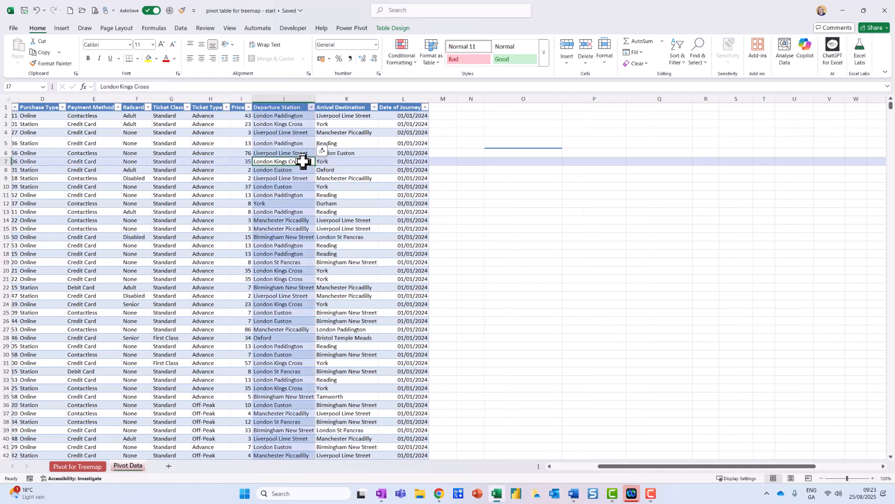
click(208, 171)
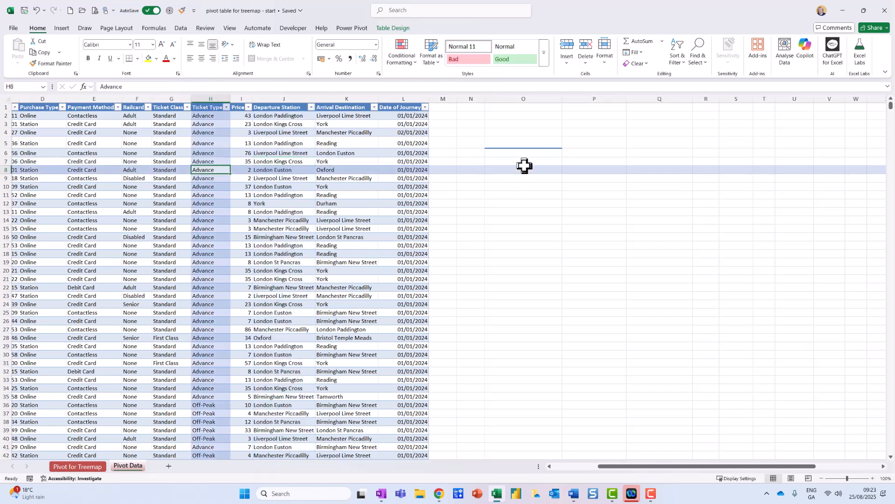
Step: Create a PivotTable from the Railway table on the existing Pivot Data worksheet, placed at cell O6
click(279, 205)
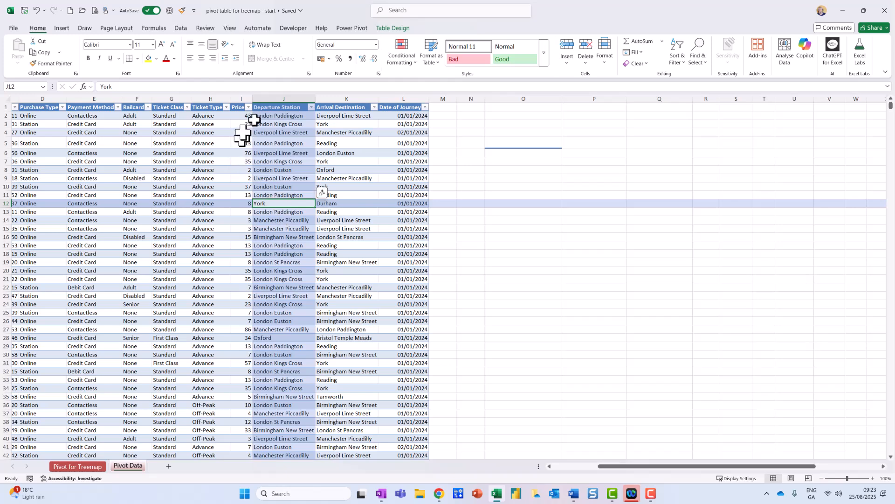
click(394, 28)
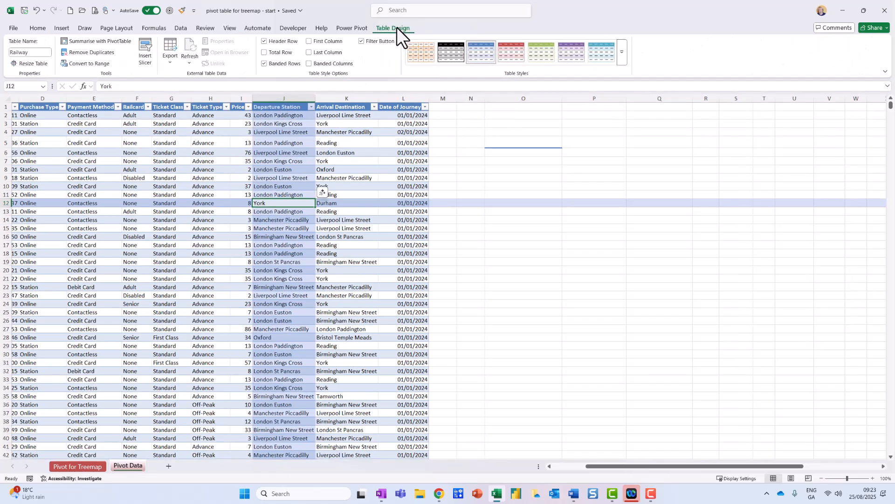
click(105, 42)
click(298, 315)
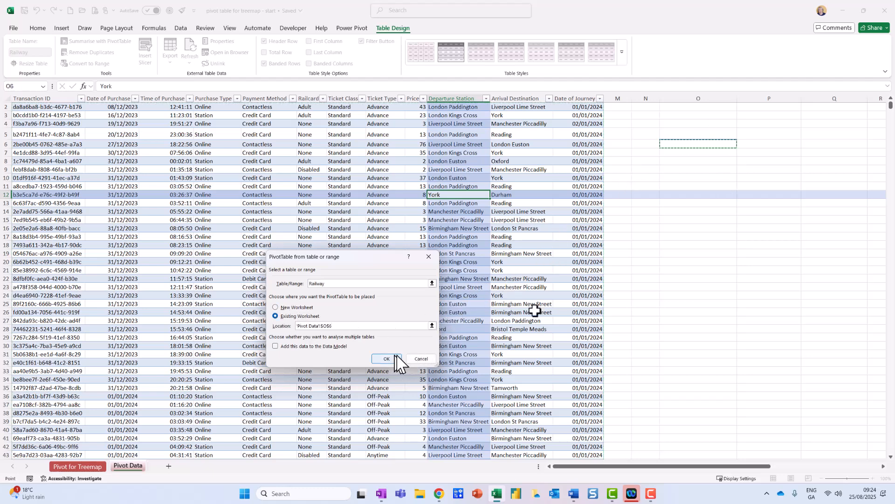
drag(724, 121, 795, 153)
key(Escape)
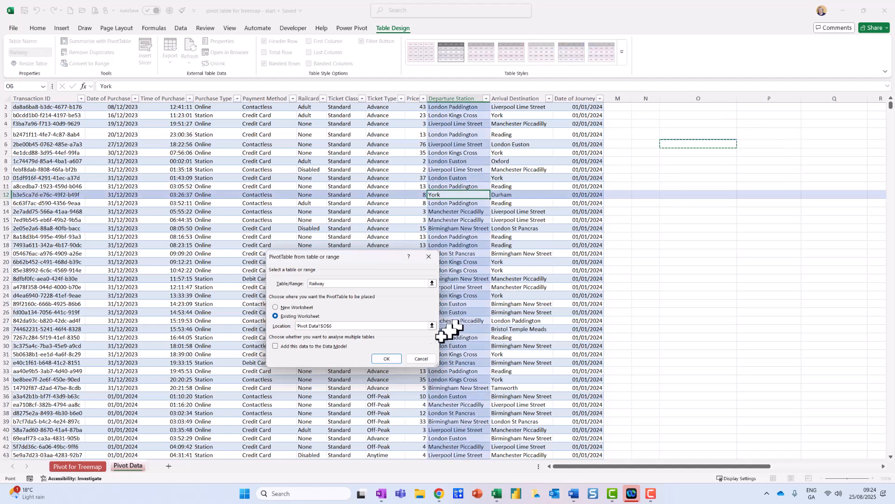
click(387, 359)
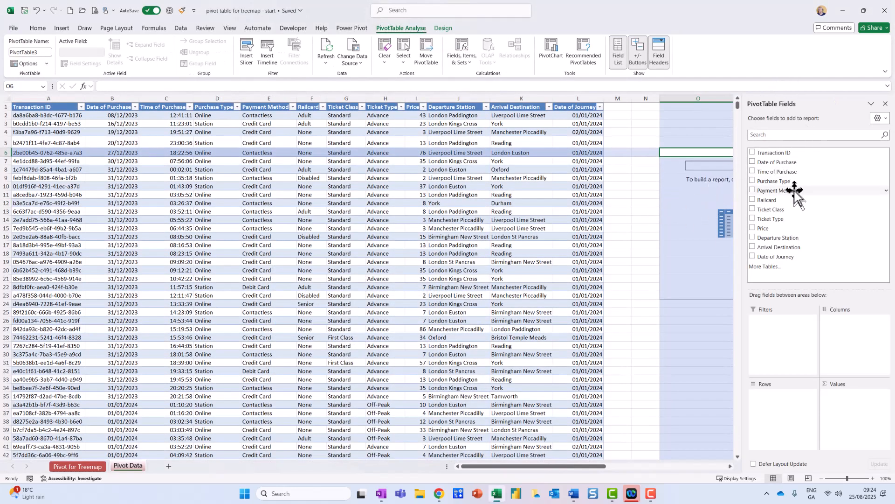
Step: Build the PivotTable with Ticket Type above Departure Station as rows and the count of Transaction ID as values
drag(794, 239, 793, 405)
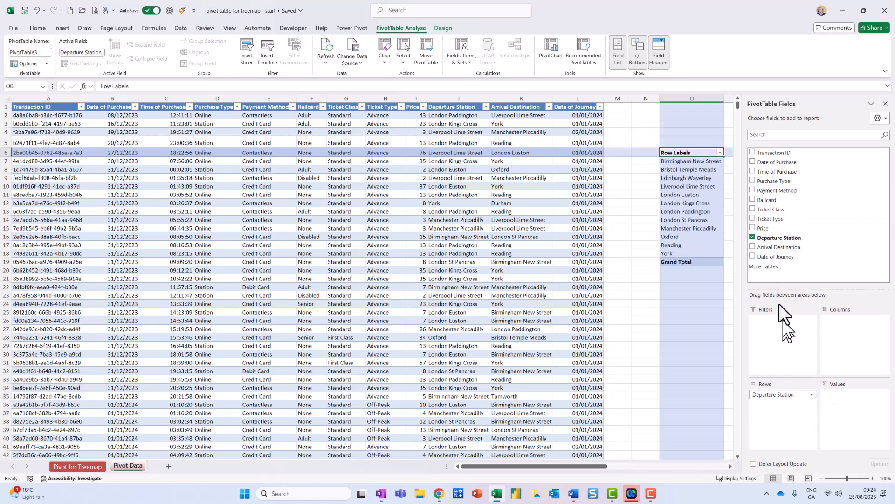
drag(787, 219, 778, 414)
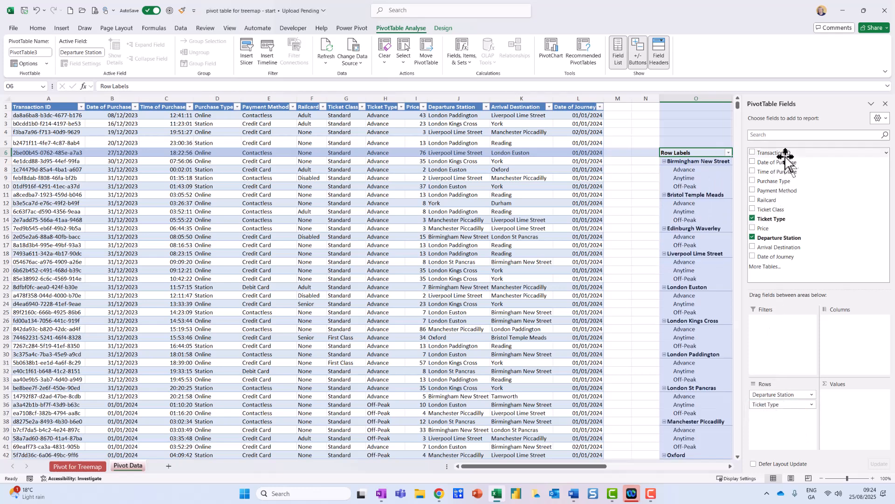
drag(845, 380, 848, 410)
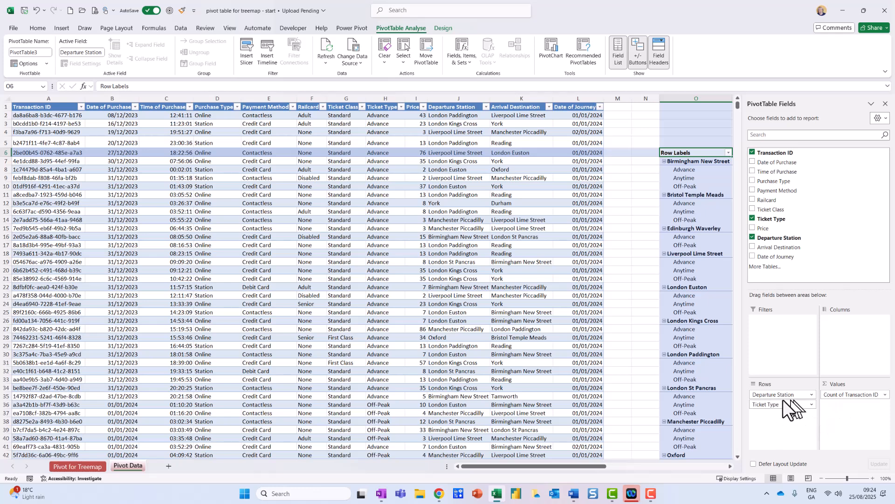
mouse_move(800, 381)
mouse_down()
mouse_move(799, 434)
mouse_move(811, 385)
mouse_move(787, 404)
mouse_move(783, 395)
mouse_up()
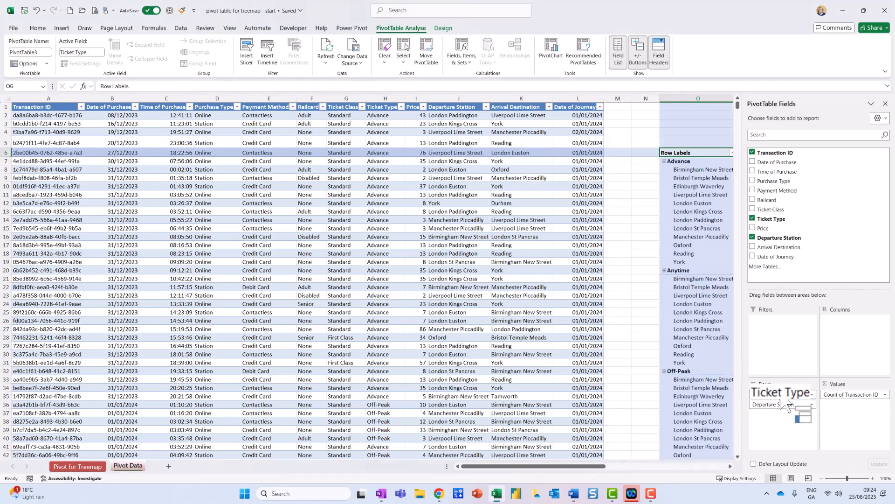
click(886, 103)
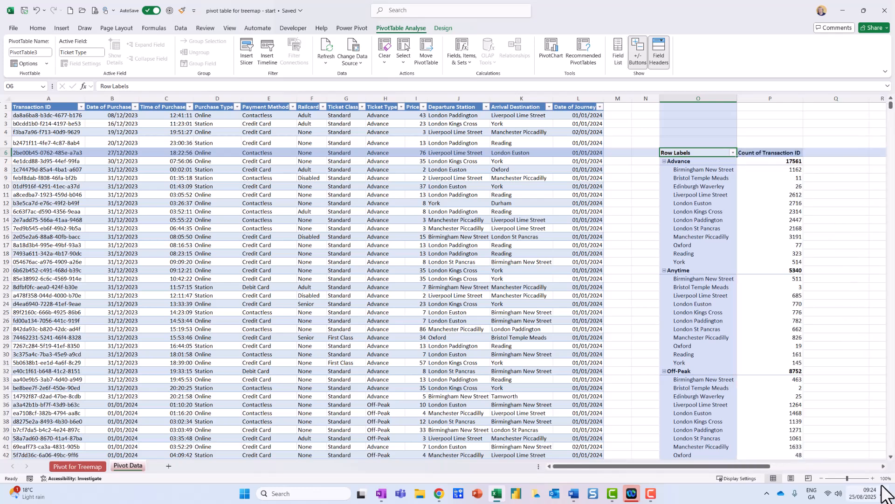
Step: Change the PivotTable's report layout to tabular form
drag(751, 466, 808, 468)
click(500, 205)
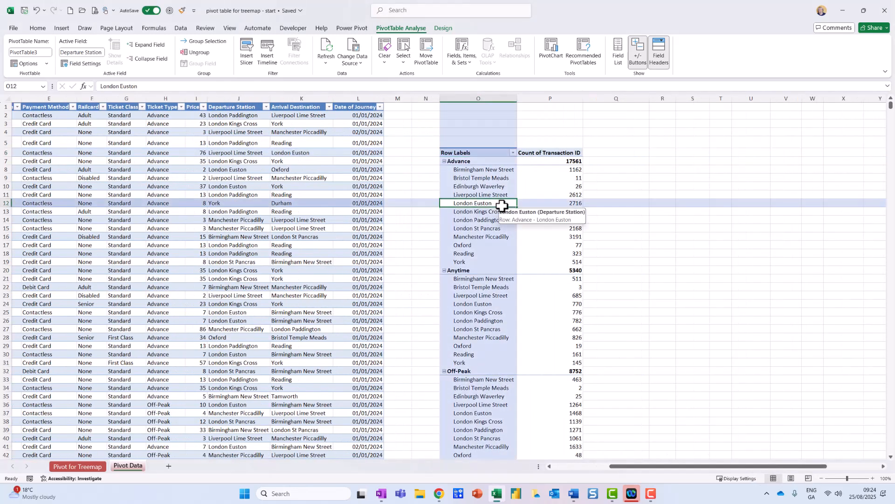
drag(501, 202, 433, 68)
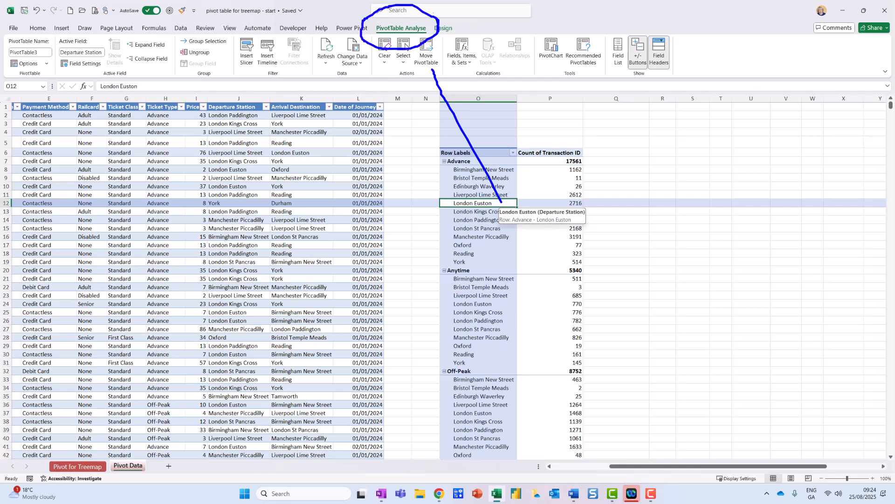
key(Escape)
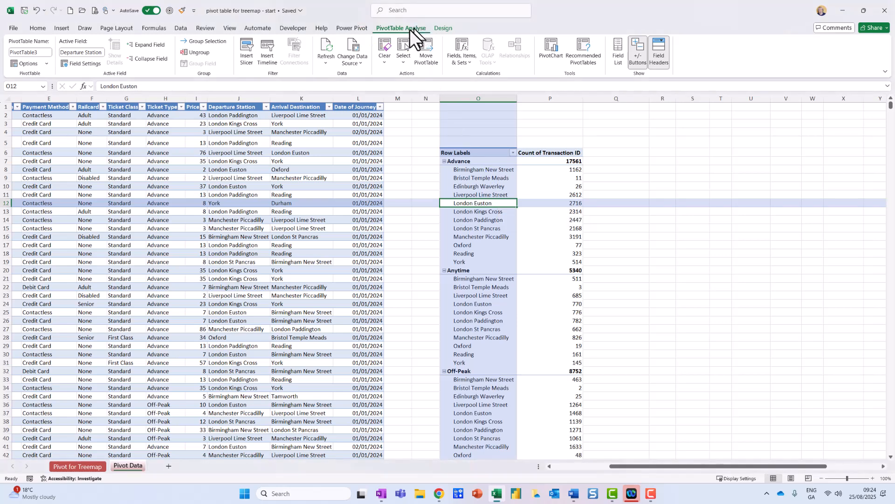
click(448, 30)
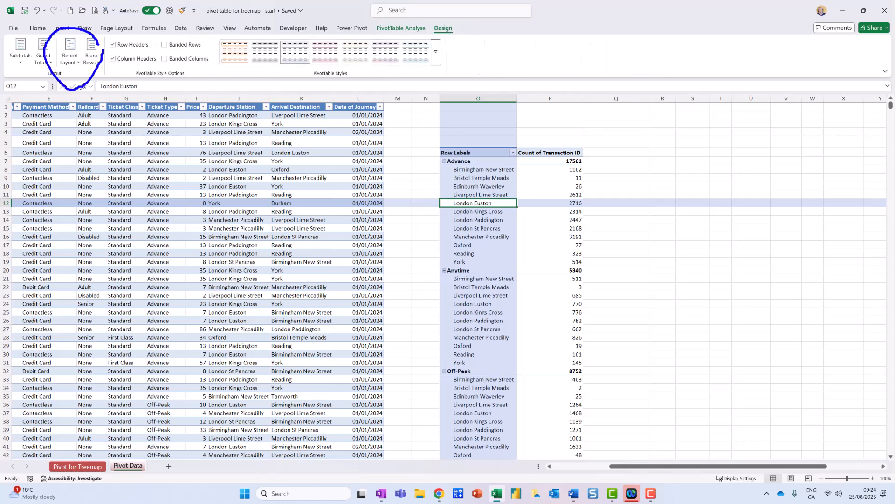
key(Escape)
click(77, 63)
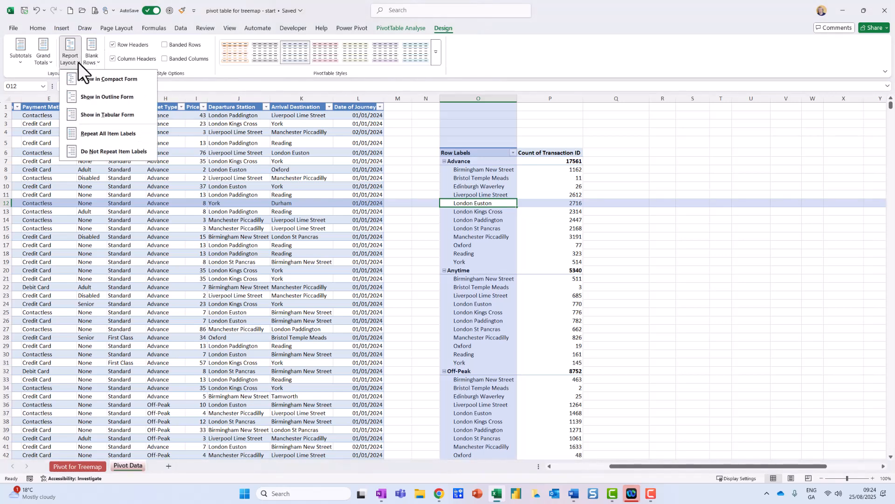
click(116, 114)
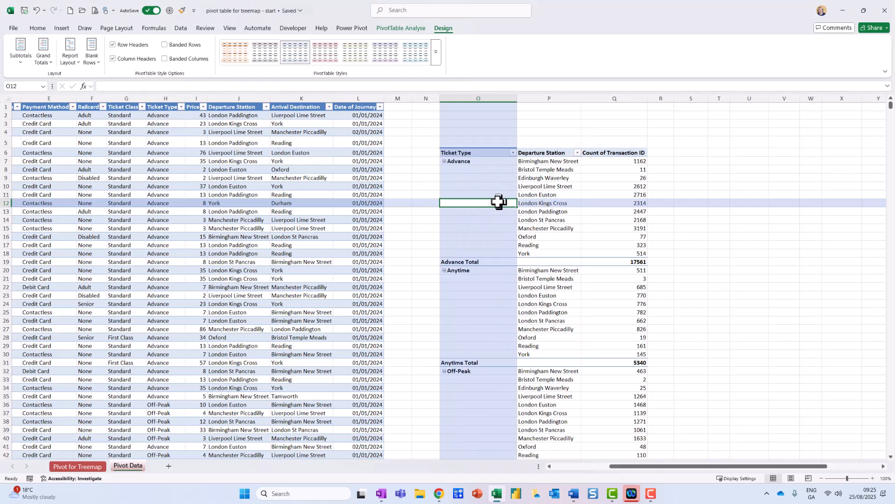
Step: Repeat all item labels in the PivotTable so every row carries its ticket type
drag(470, 168, 467, 229)
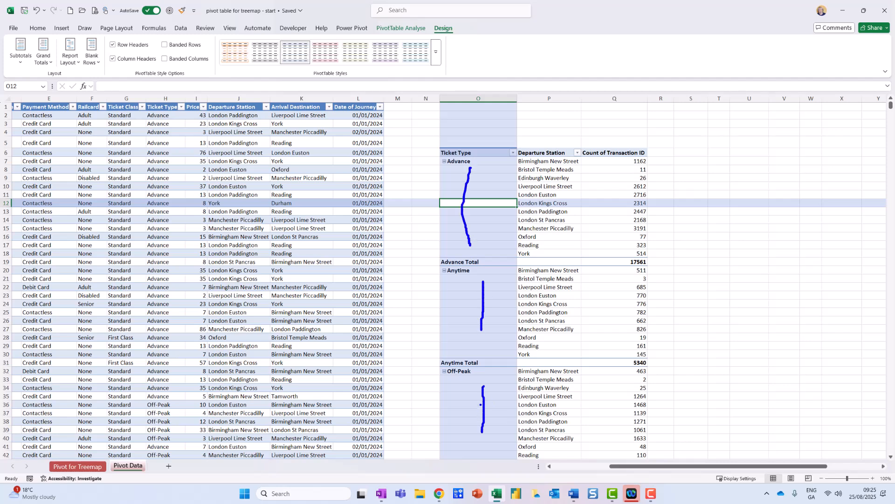
key(Escape)
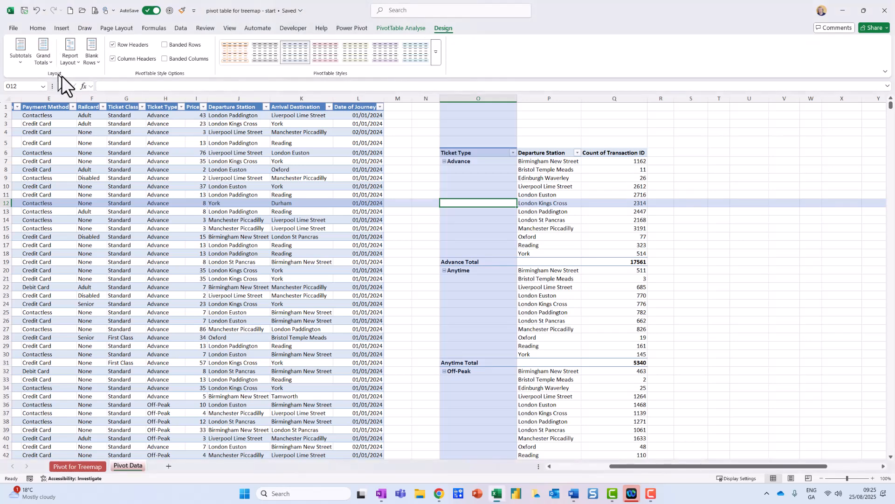
click(70, 55)
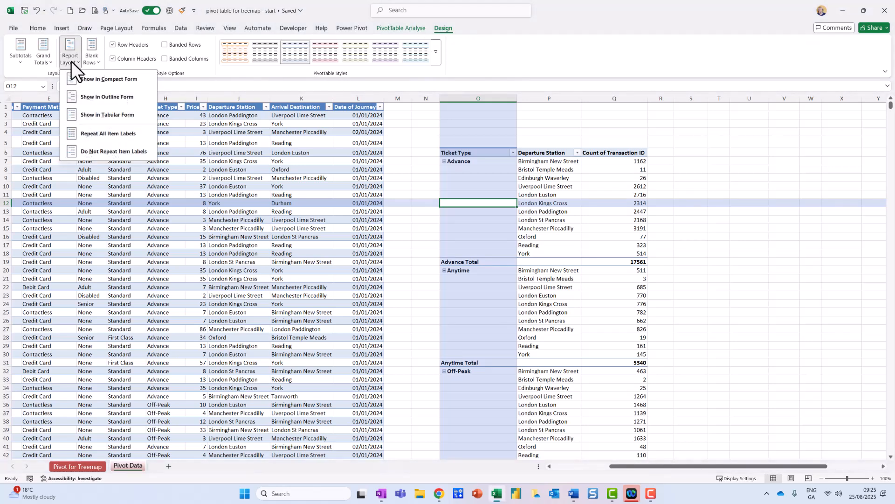
click(108, 134)
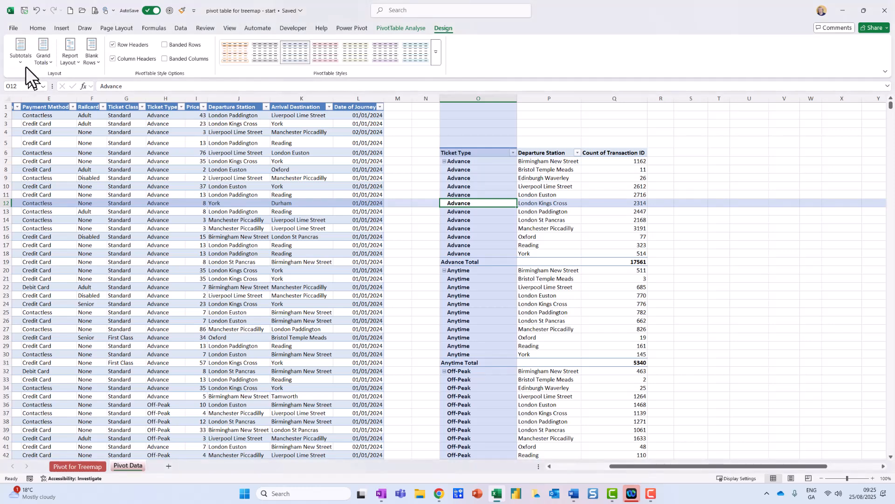
Step: Turn off the subtotals and the grand totals in the PivotTable
click(20, 54)
click(38, 80)
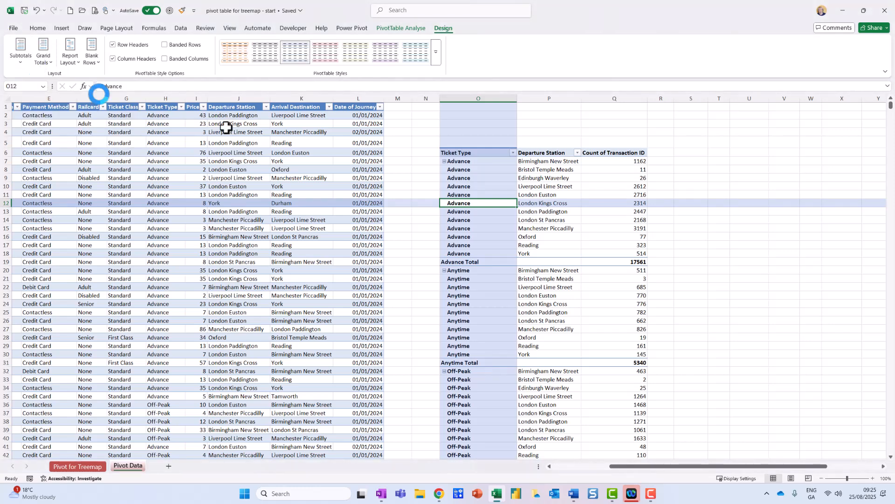
scroll(565, 254, down, 2)
scroll(565, 254, up, 2)
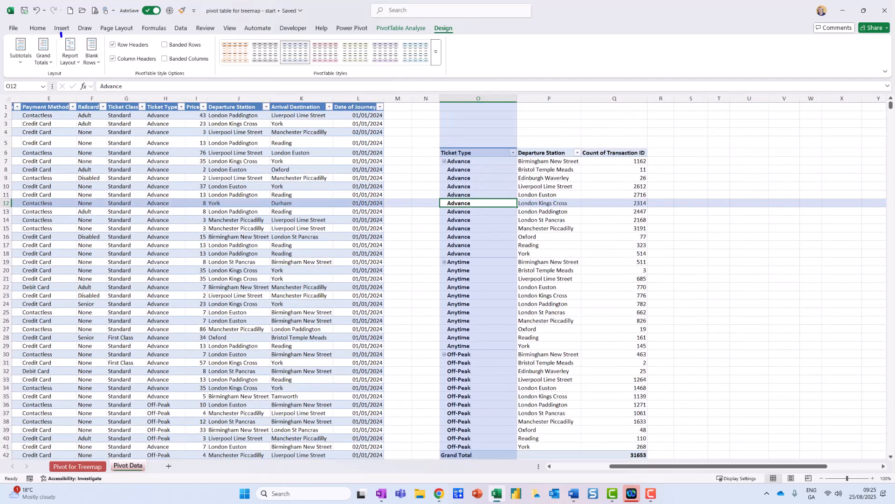
click(50, 63)
click(75, 79)
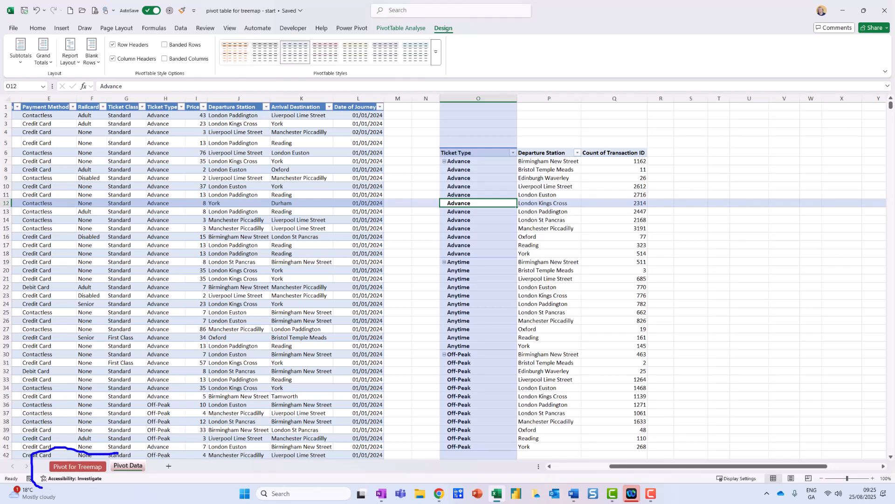
Step: In cell B5 of the Pivot for Treemap sheet, enter a formula linking to cell O7 of the Pivot Data sheet
click(92, 466)
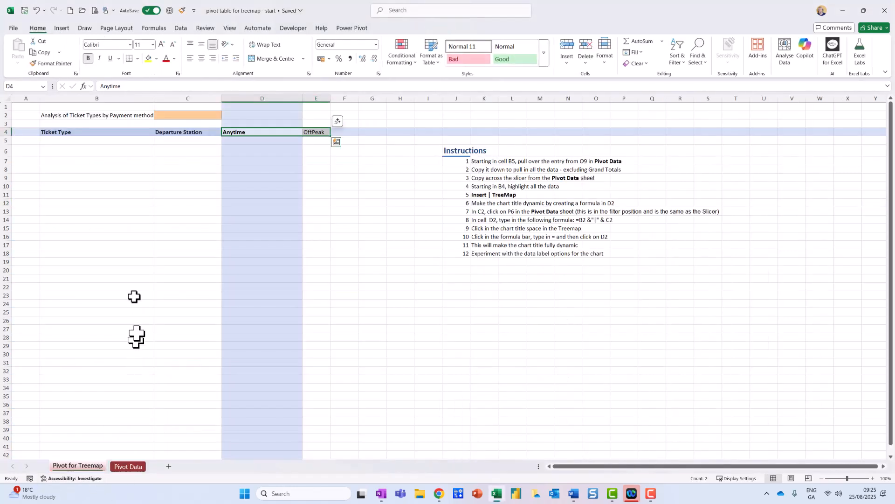
click(92, 141)
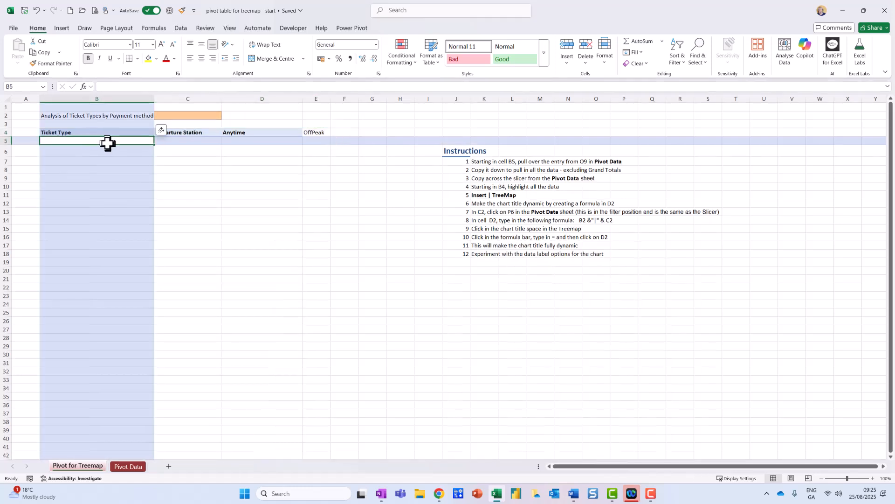
text(=)
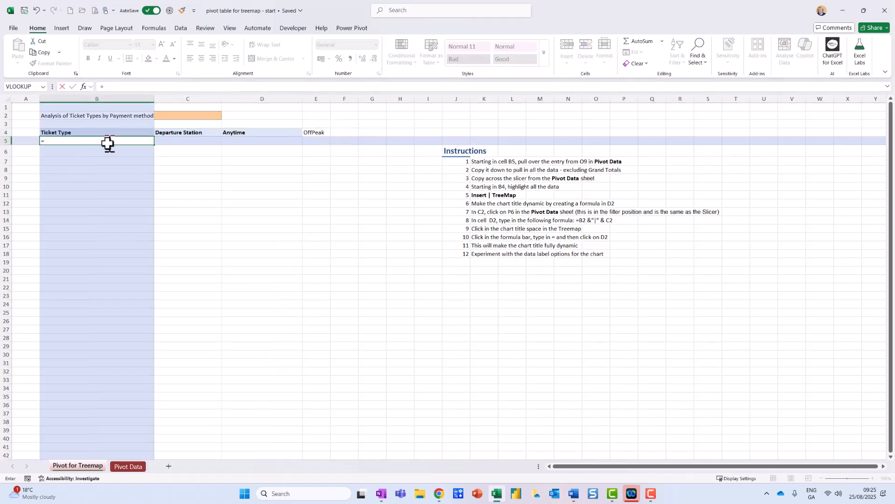
click(120, 467)
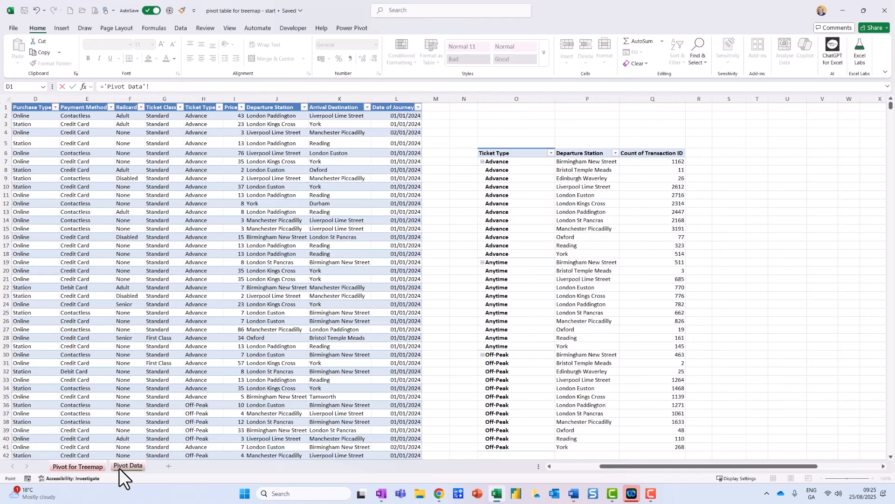
click(508, 162)
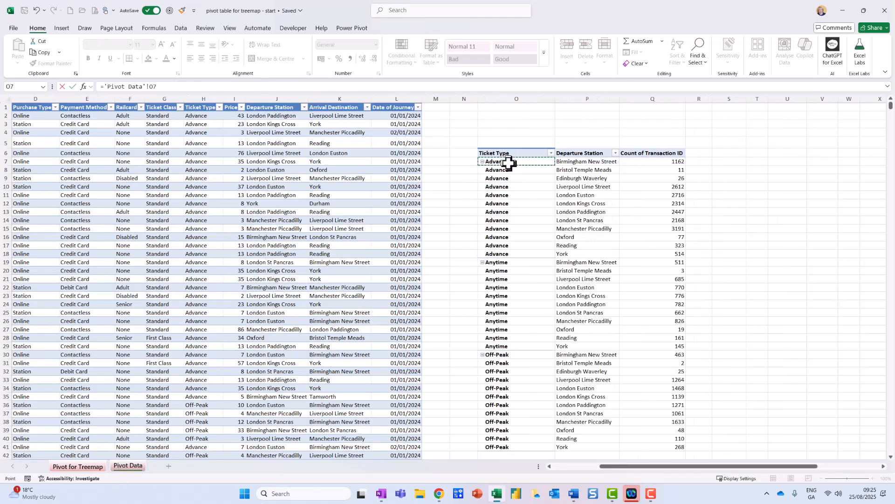
key(Return)
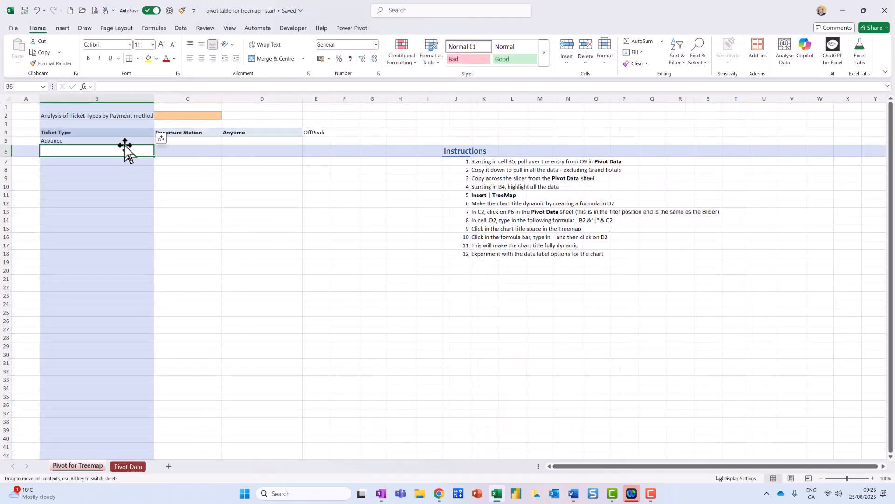
Step: Fill the link formula from B5 across to D5 to pull in the departure station and ticket count
click(127, 140)
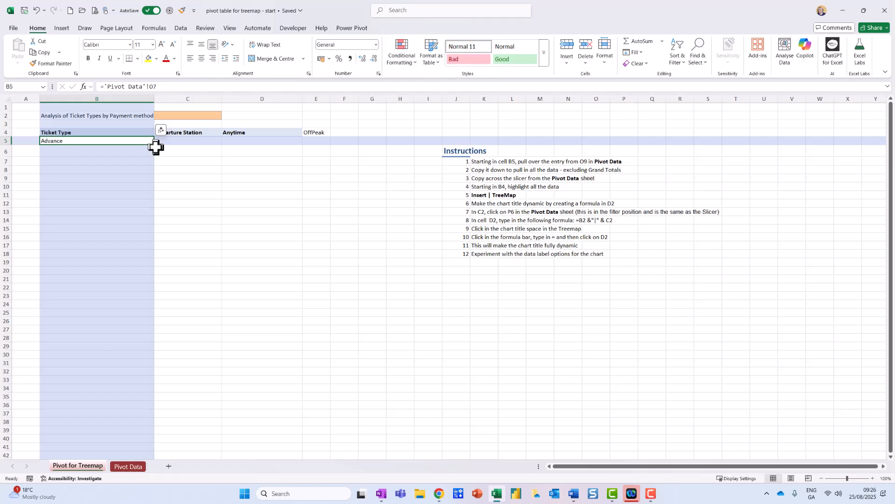
drag(155, 144, 336, 134)
Step: Change the header in D4 to Quantity Tickets and clear the OffPeak header in E4
click(264, 134)
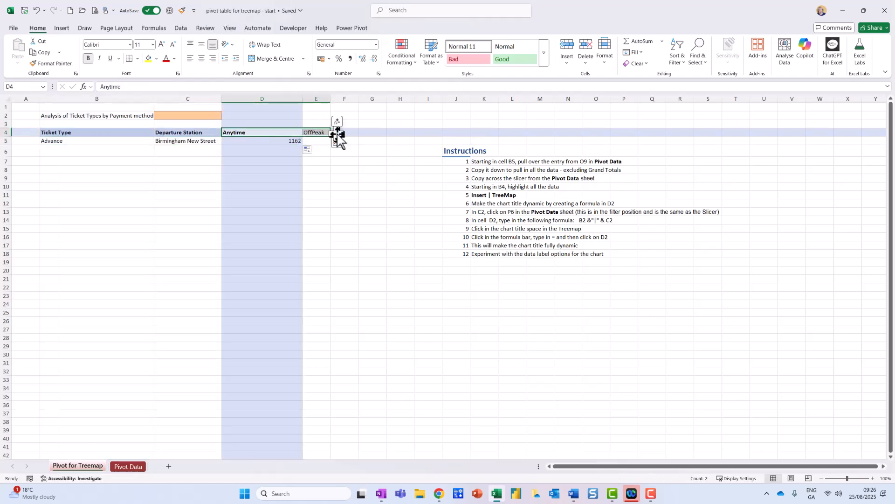
text(Qua)
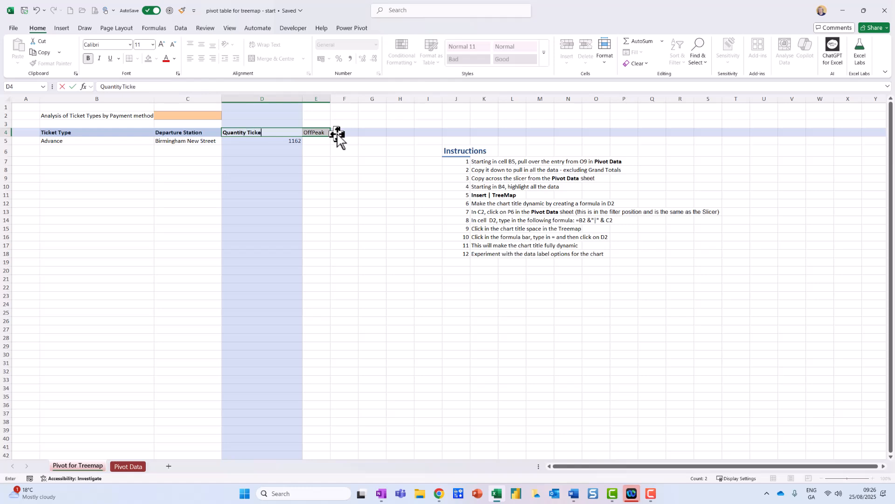
text(ntity Tickets)
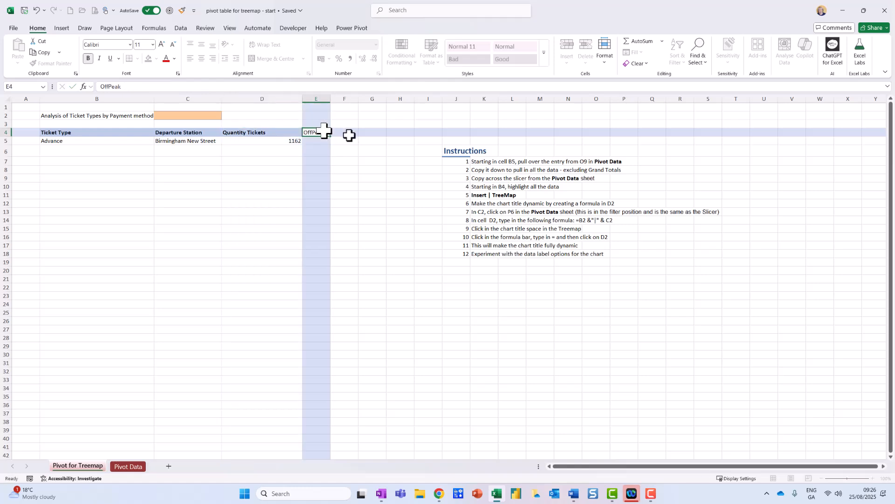
key(Tab)
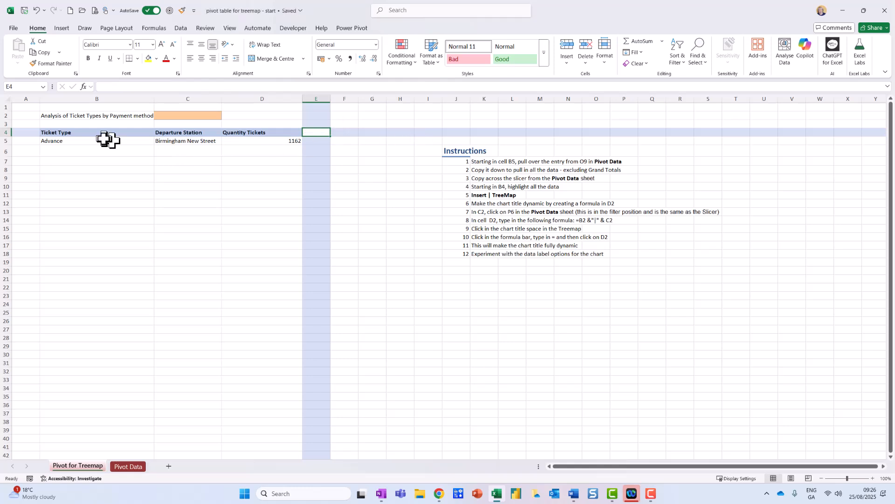
Step: Fill the formulas in B5:D5 down through row 43 and clear the surplus zero rows from row 40 downward
drag(79, 141, 302, 441)
scroll(304, 424, down, 1)
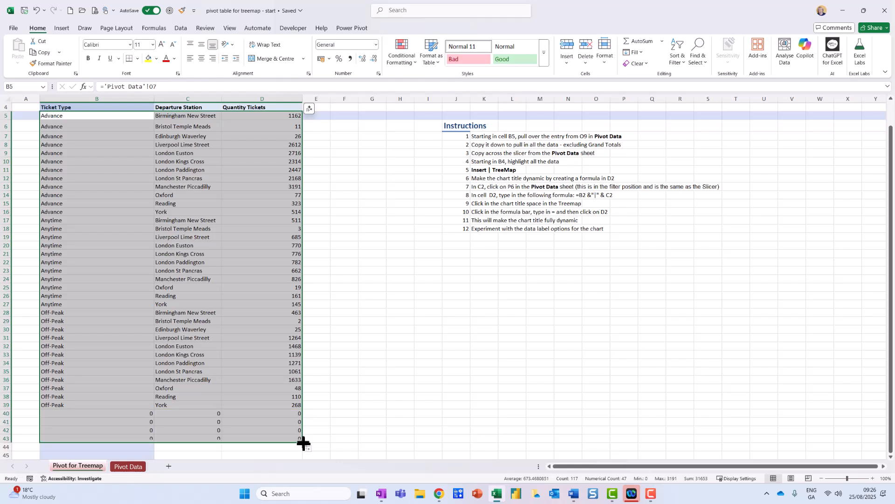
drag(90, 416, 262, 446)
key(Delete)
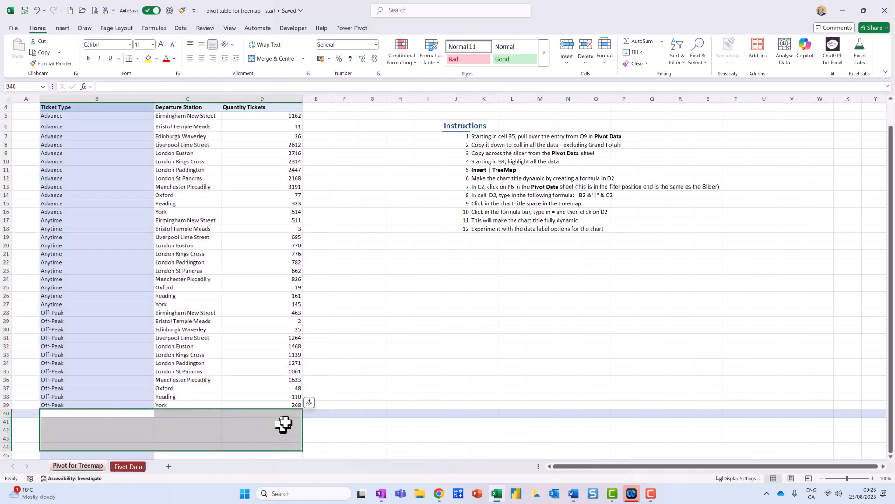
drag(179, 269, 188, 264)
scroll(194, 271, up, 1)
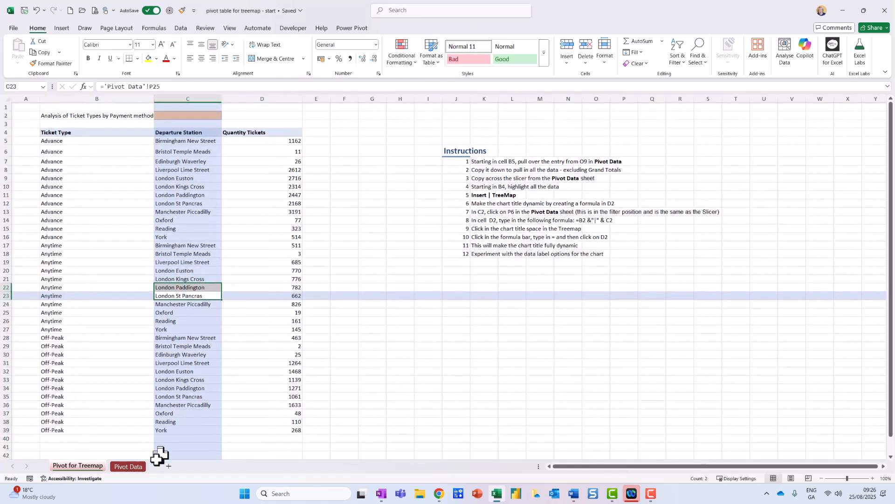
Step: Insert a Ticket Class slicer for the PivotTable on the Pivot Data sheet
click(128, 466)
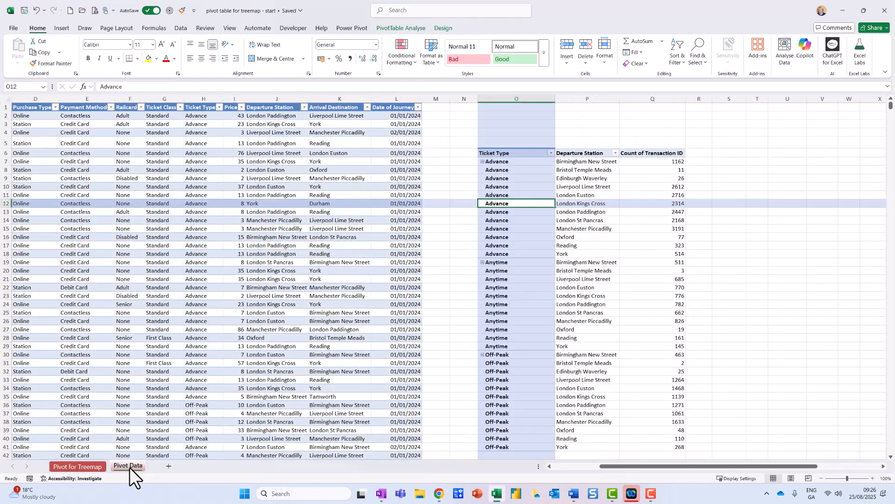
click(514, 193)
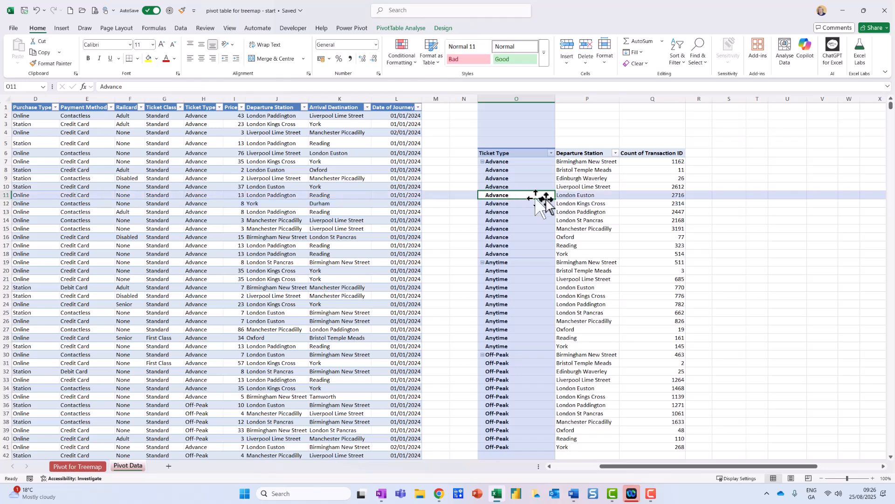
click(412, 28)
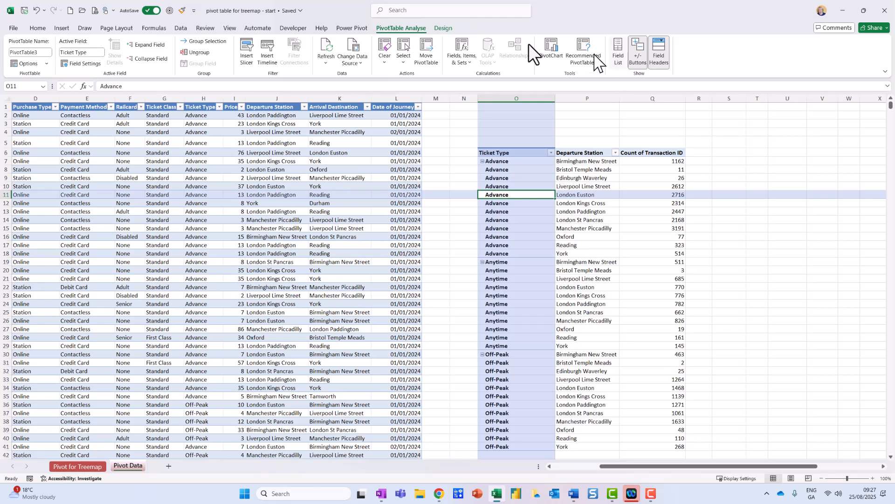
click(247, 54)
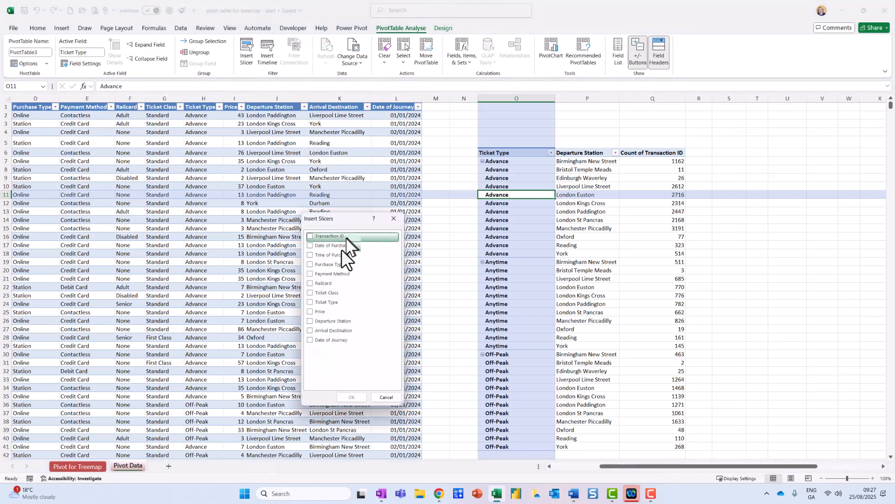
click(308, 293)
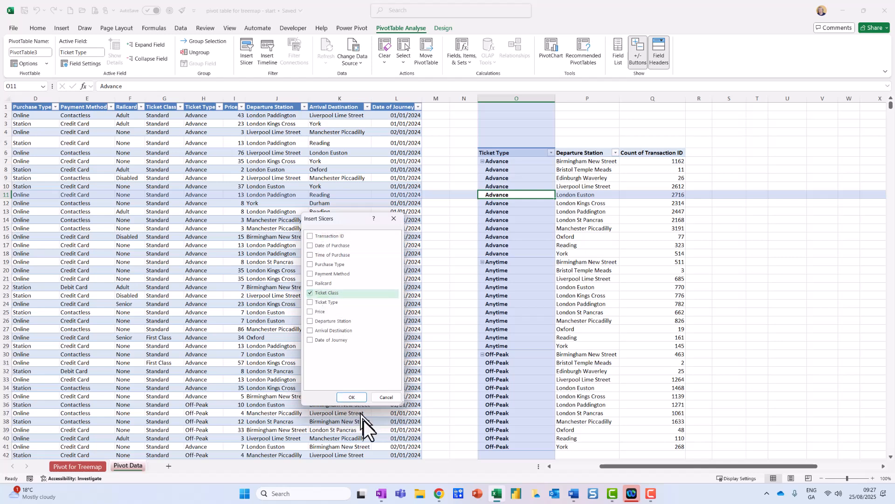
click(345, 396)
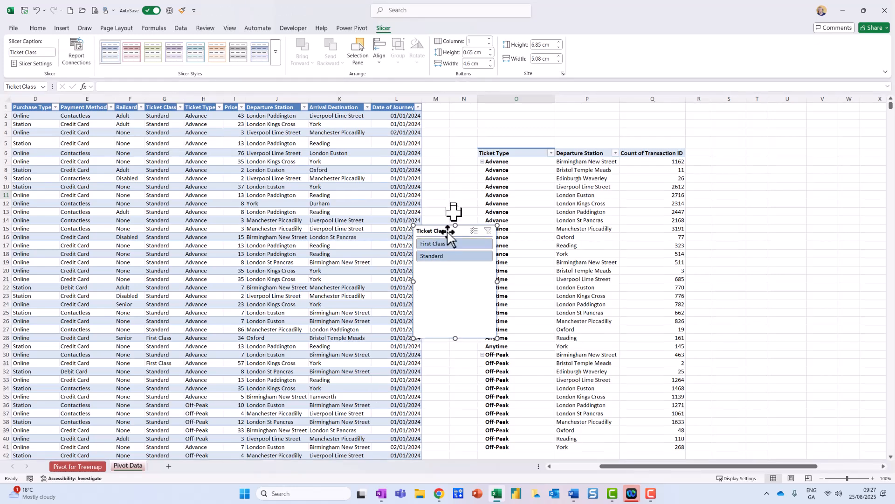
Step: Delete the Ticket Class slicer from the Pivot Data sheet
click(80, 466)
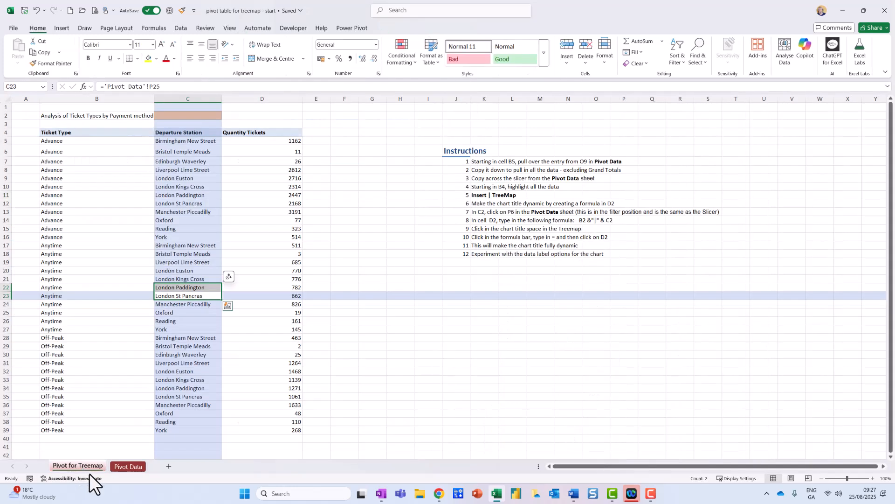
click(121, 465)
click(439, 236)
key(Delete)
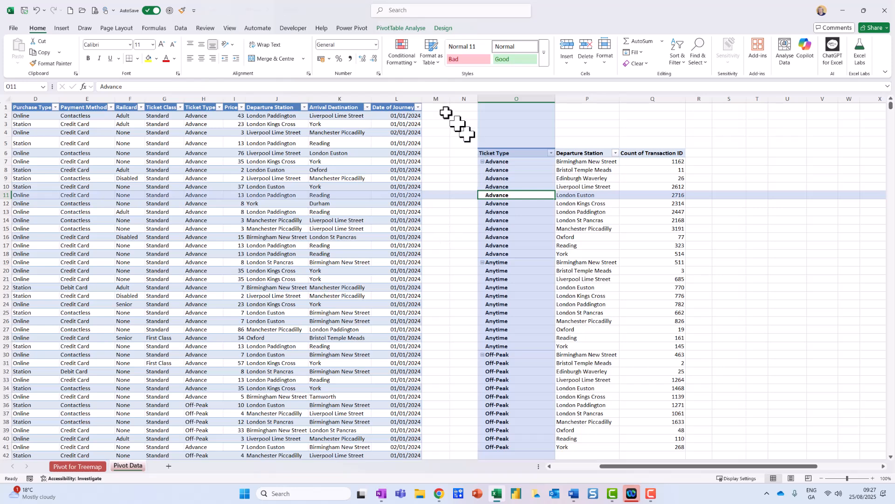
Step: Insert a Payment Method slicer for the PivotTable and place it beside the table around columns S to U
click(399, 29)
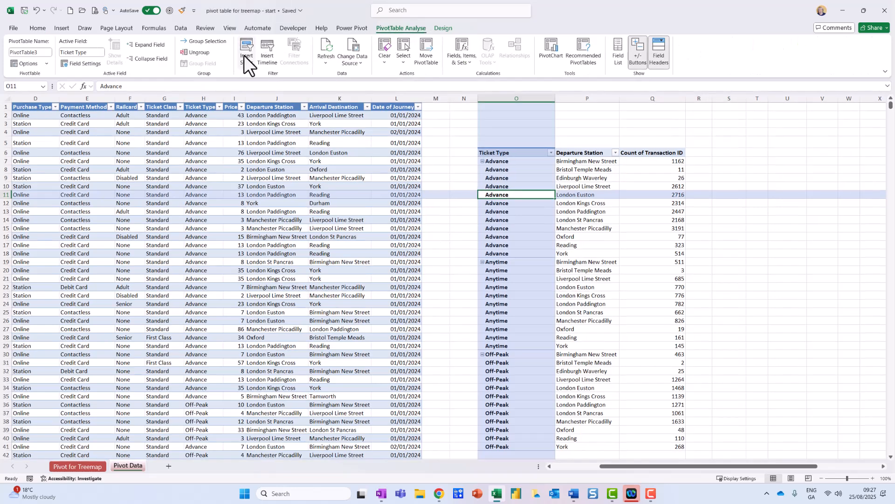
click(244, 55)
click(310, 274)
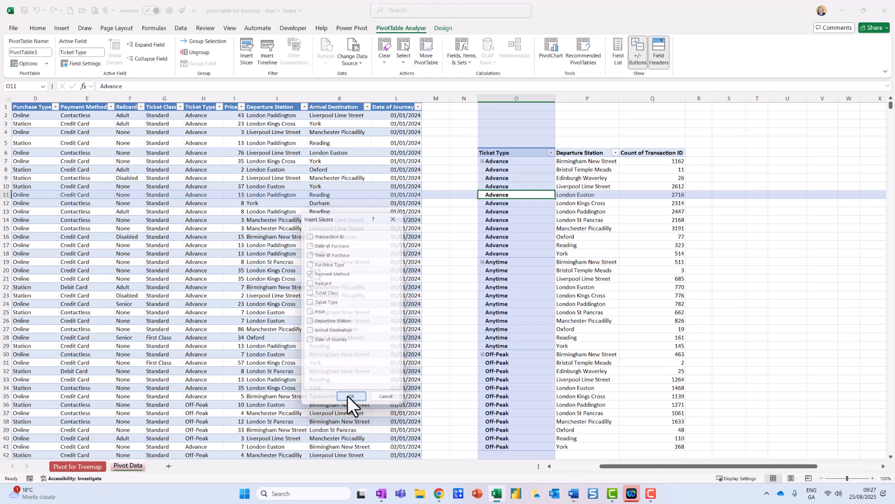
click(347, 396)
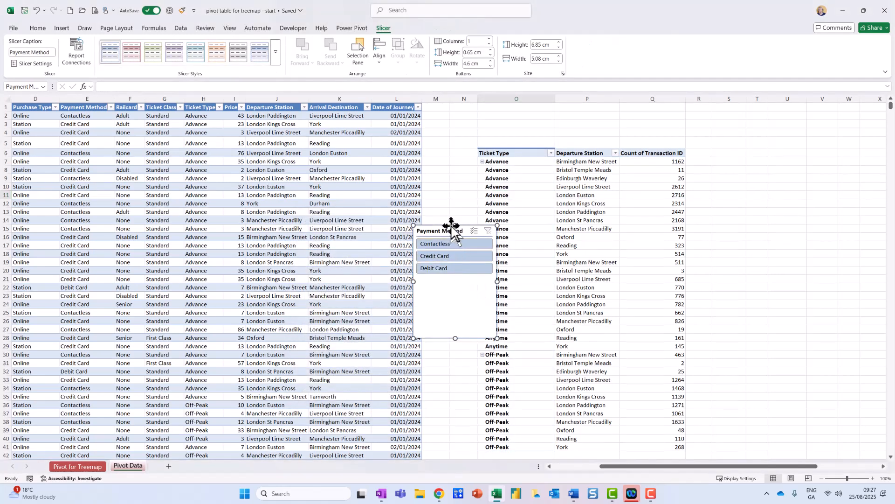
drag(445, 230, 744, 149)
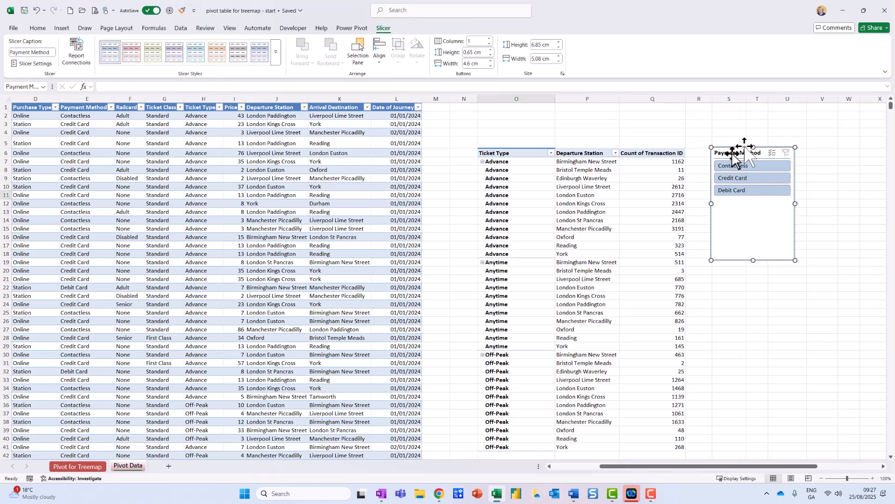
Step: Add the Payment Method field to the PivotTable's report filters and close the field list
click(580, 203)
click(578, 150)
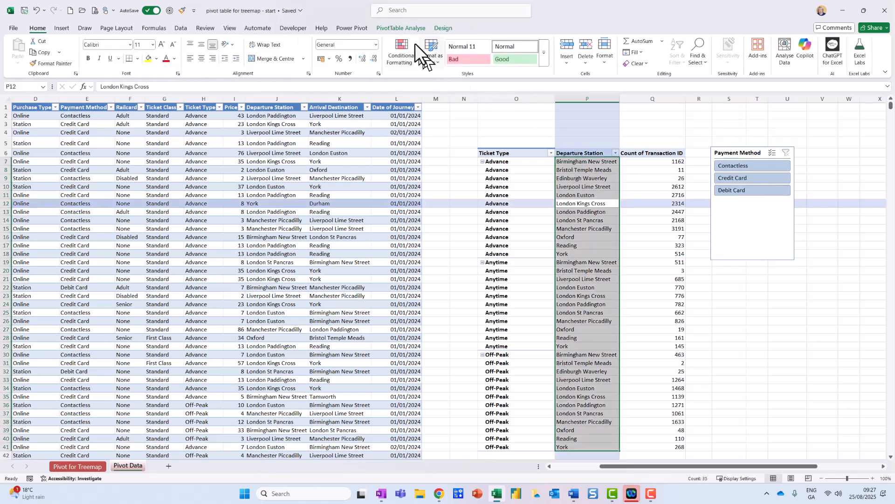
click(410, 32)
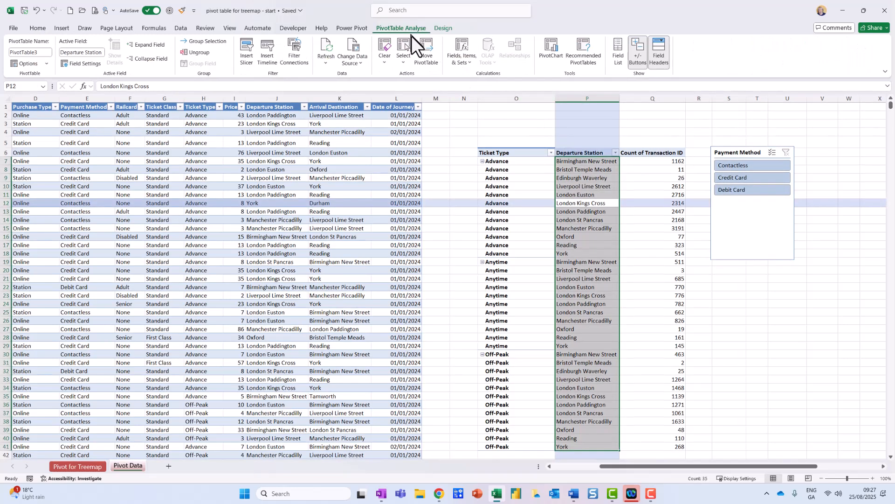
click(620, 58)
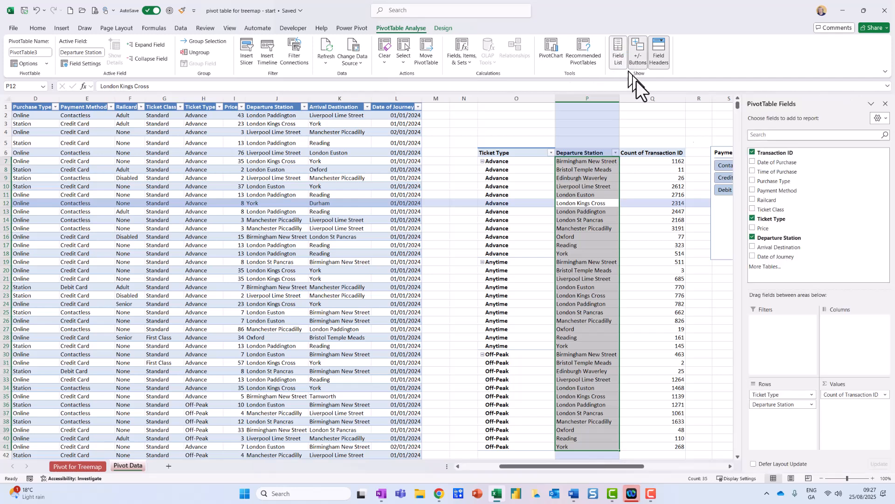
drag(806, 195, 796, 333)
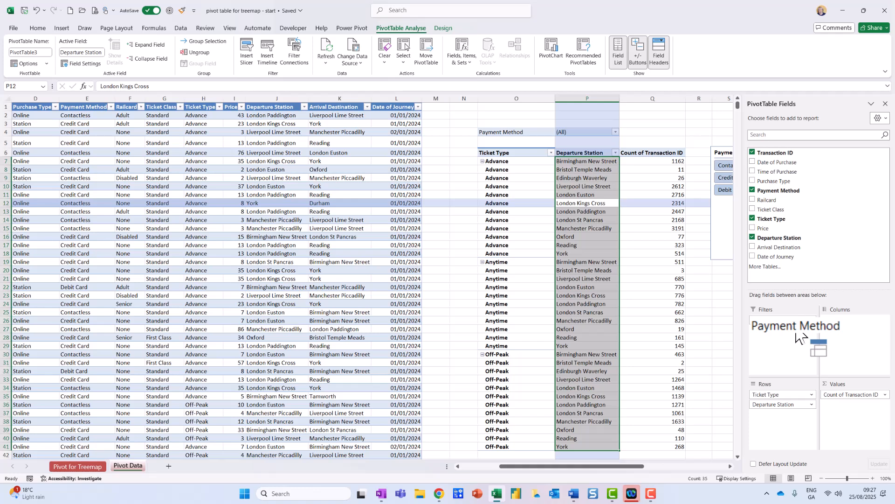
click(886, 104)
Step: Set the Payment Method slicer to three columns and resize it to about 2.48 cm high and 9.8 cm wide
drag(756, 158, 757, 144)
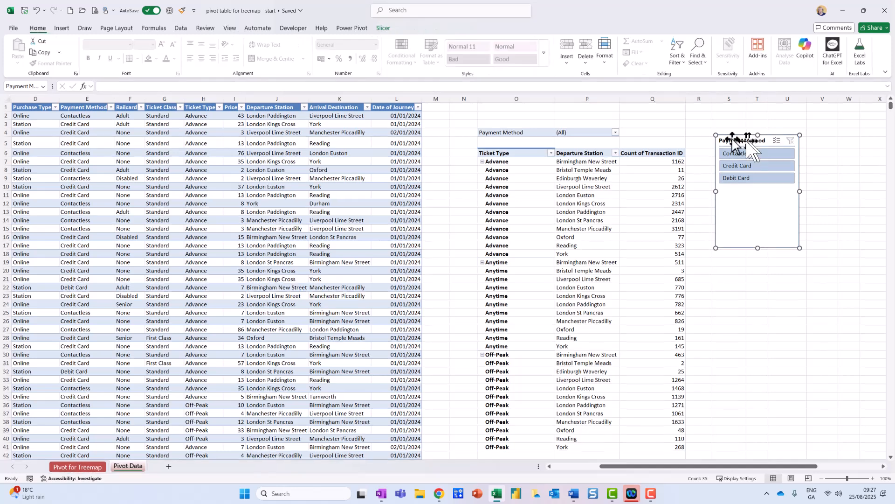
click(382, 28)
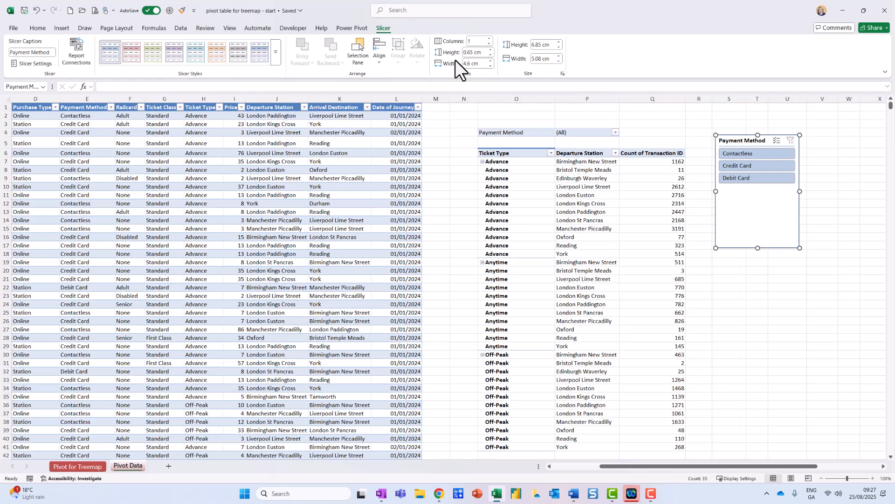
mouse_move(513, 28)
mouse_down()
mouse_move(401, 68)
mouse_move(513, 30)
mouse_up()
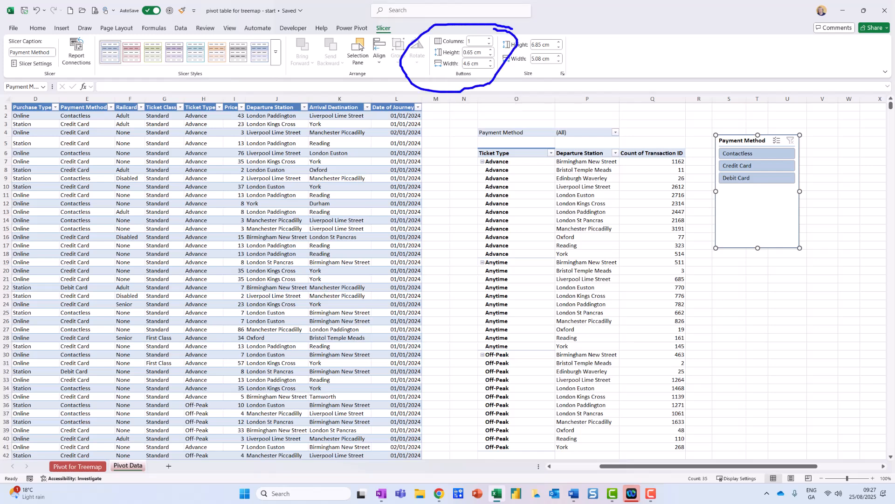
key(Escape)
click(490, 39)
click(489, 39)
drag(759, 247, 756, 175)
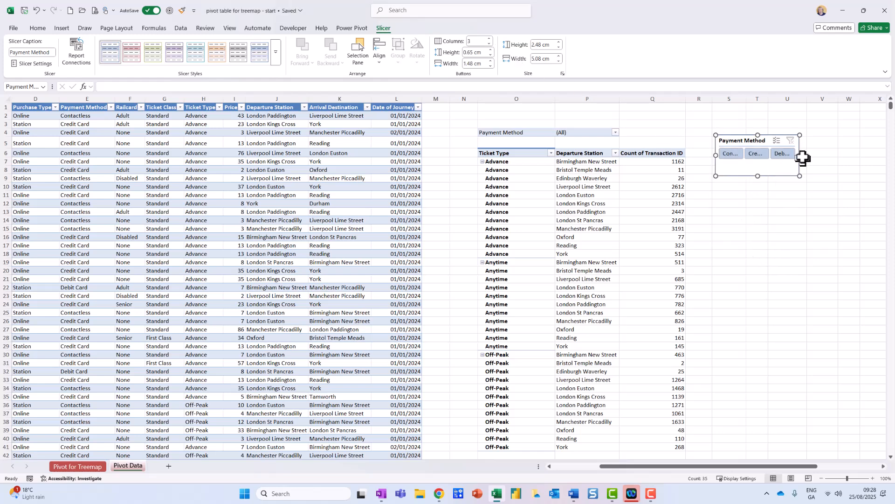
drag(800, 152, 834, 139)
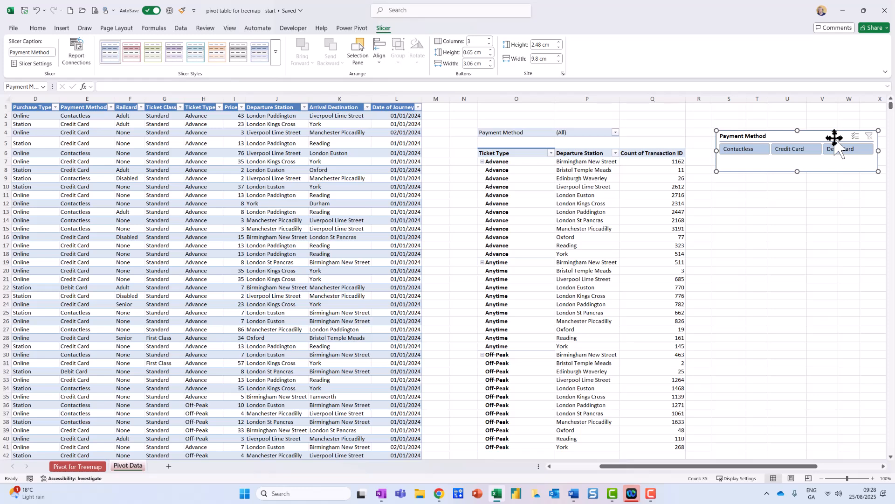
Step: Copy the Payment Method slicer onto the Pivot for Treemap sheet and place it below the instructions
click(83, 468)
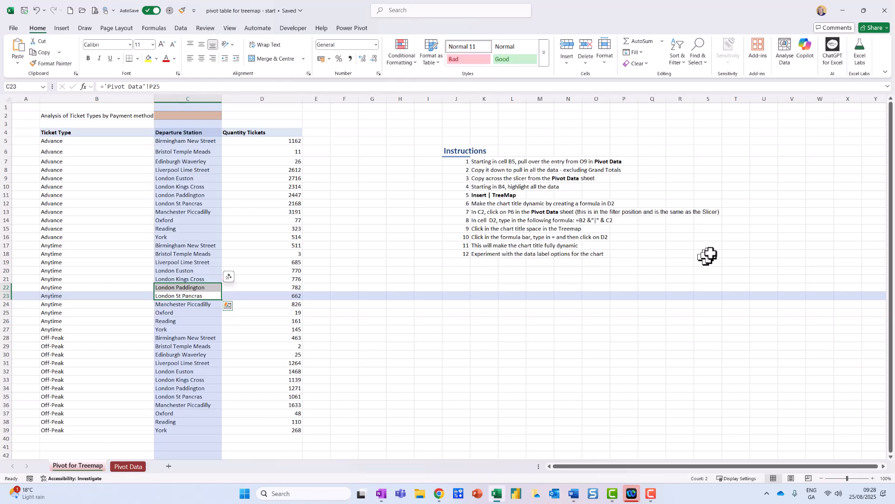
click(718, 272)
key(ctrl+v)
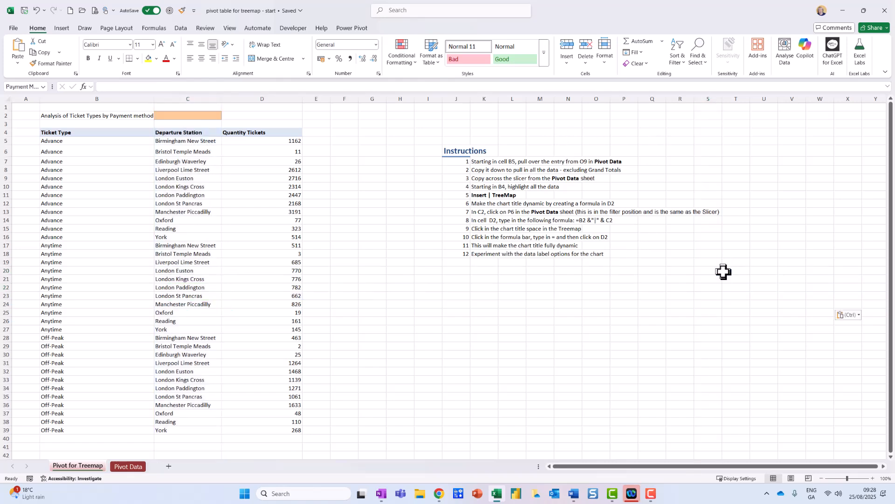
drag(724, 272, 691, 268)
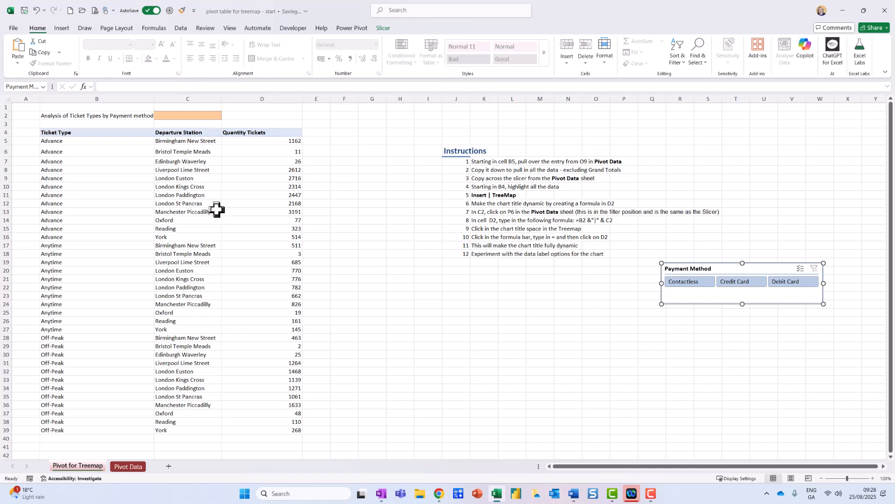
Step: Start a custom sort of the linked ticket data with Ticket Type, A to Z, as the first level
click(70, 178)
key(ctrl+space)
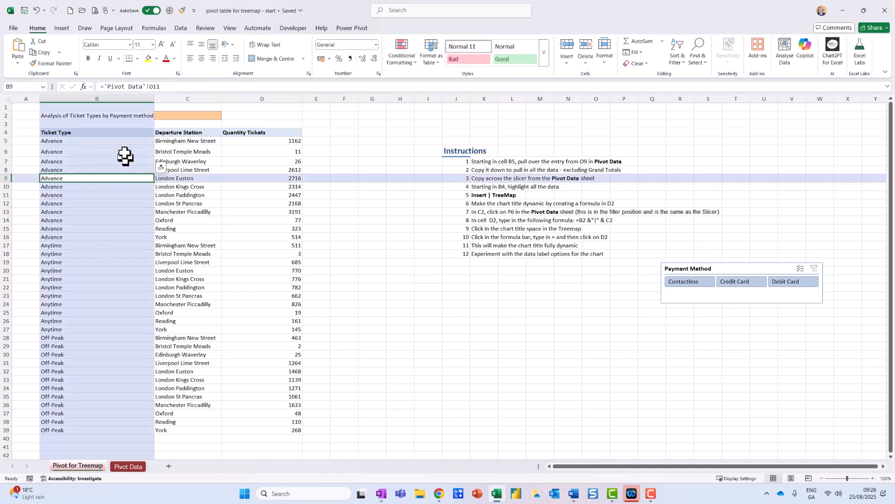
click(183, 29)
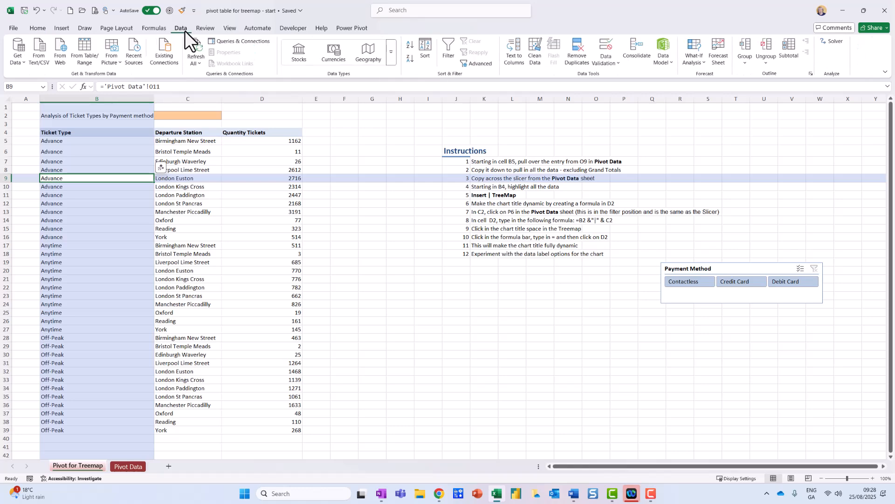
click(427, 49)
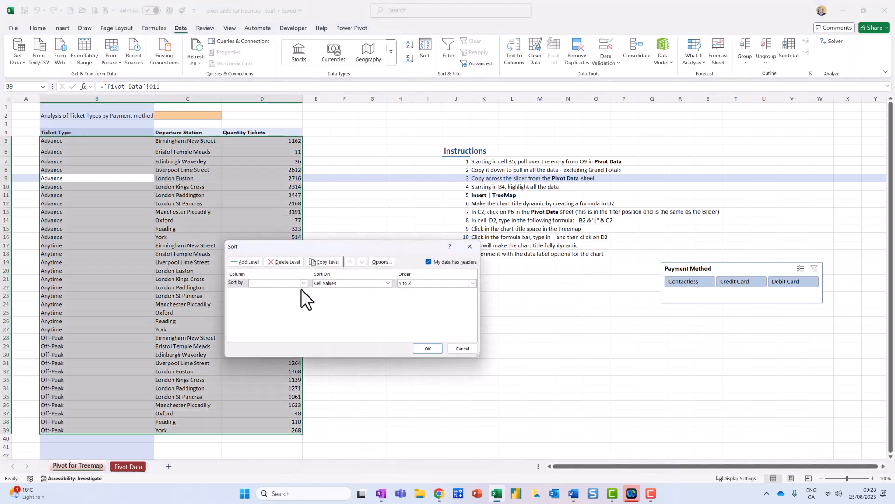
click(303, 282)
click(288, 290)
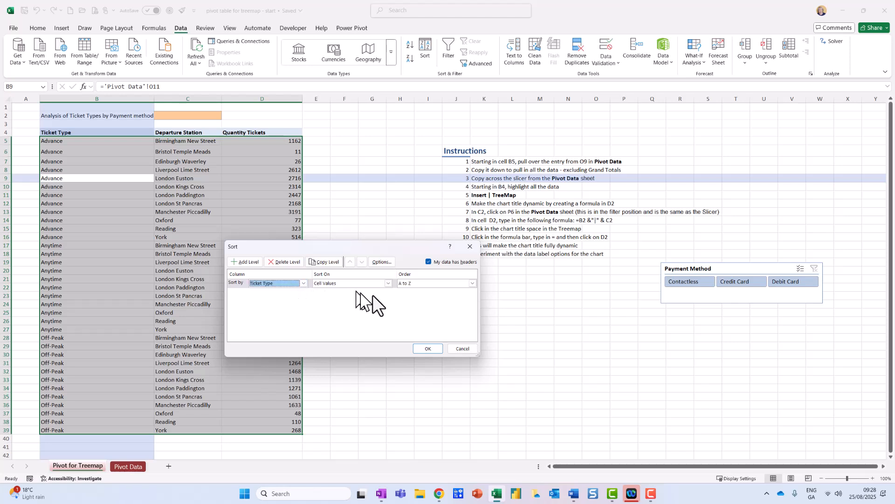
Step: Add sort levels for Departure Station from A to Z and Quantity Tickets from smallest to largest, and apply the sort
click(251, 262)
click(303, 292)
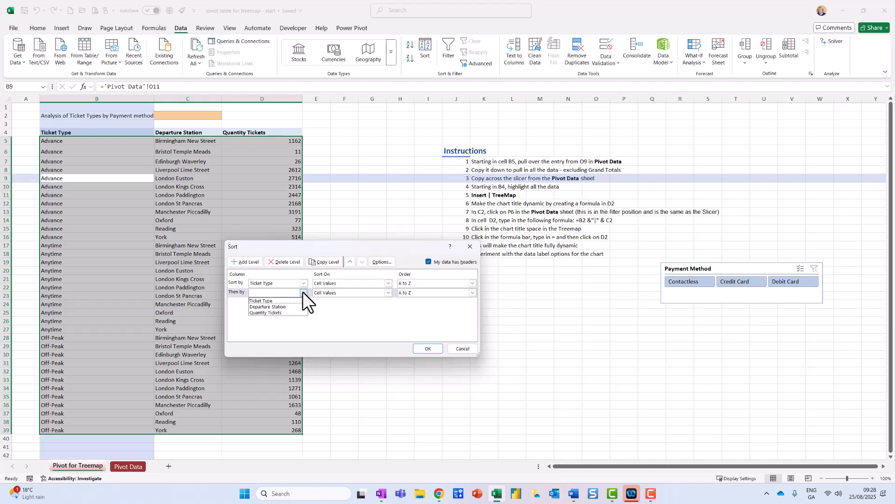
click(292, 307)
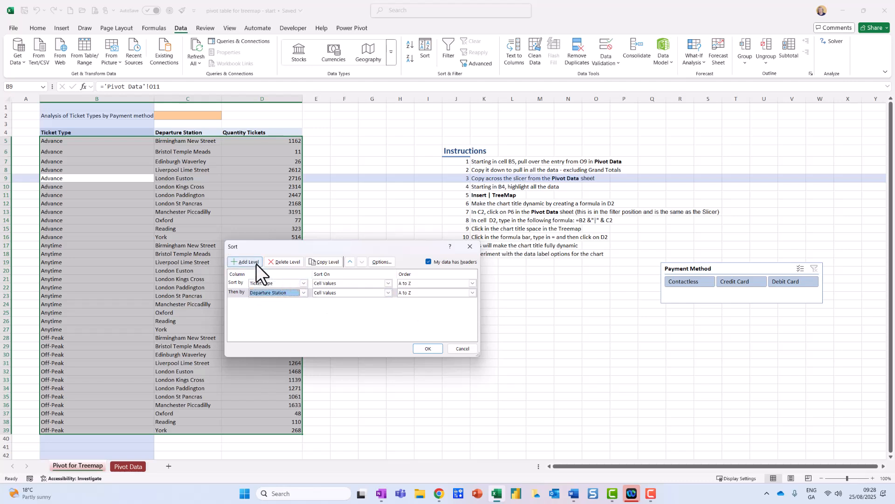
click(250, 262)
click(304, 302)
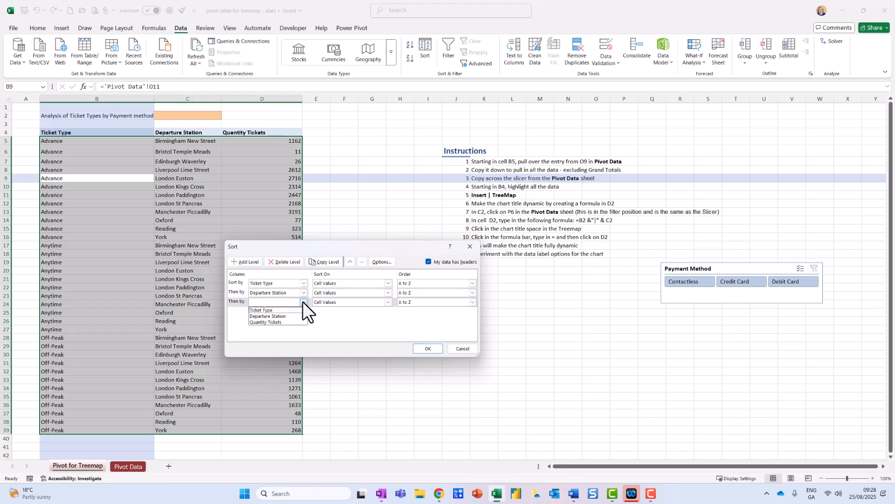
click(287, 322)
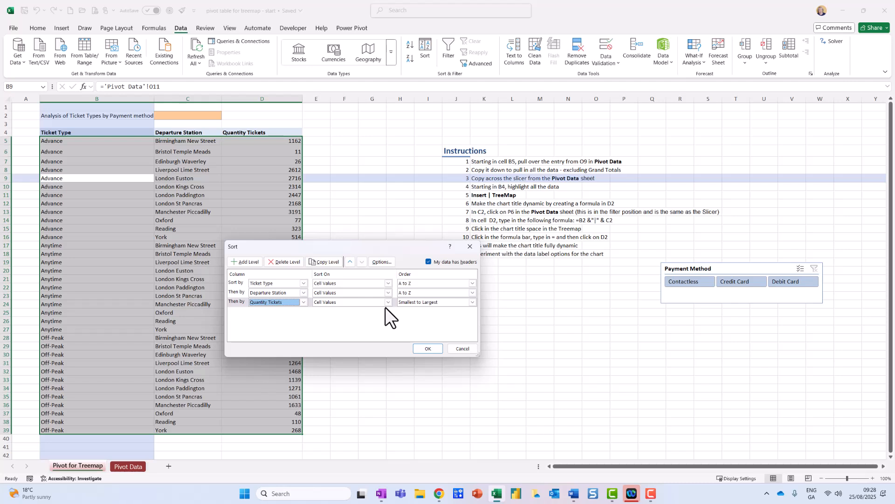
click(428, 349)
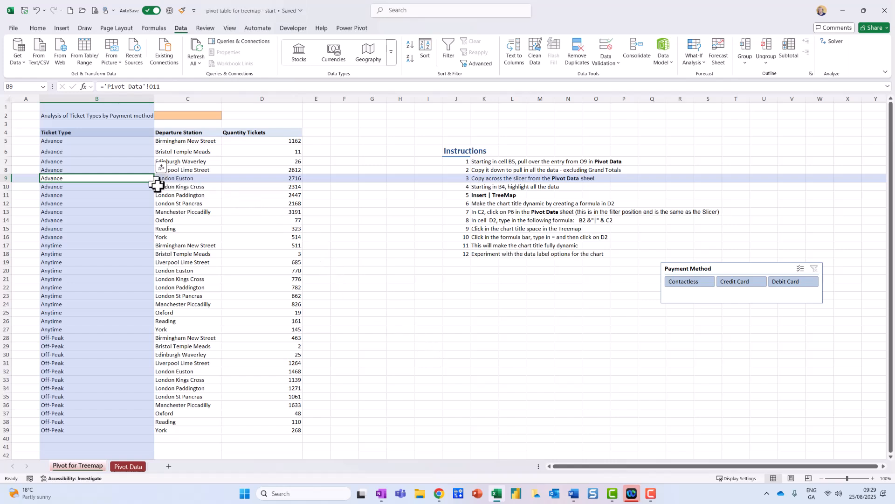
Step: Move the Payment Method slicer slightly closer to the instructions, and test it with Contactless, Credit Card and Debit Card before clearing its filter
click(727, 267)
drag(726, 268, 720, 254)
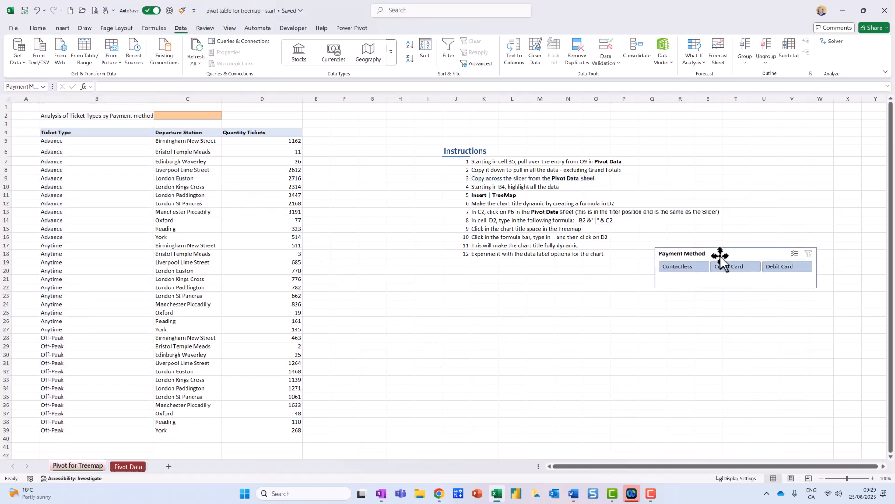
click(693, 267)
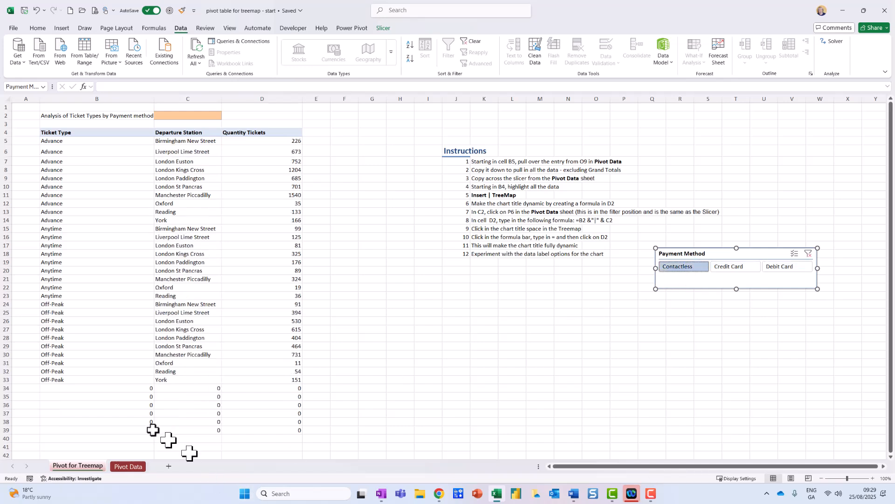
click(740, 267)
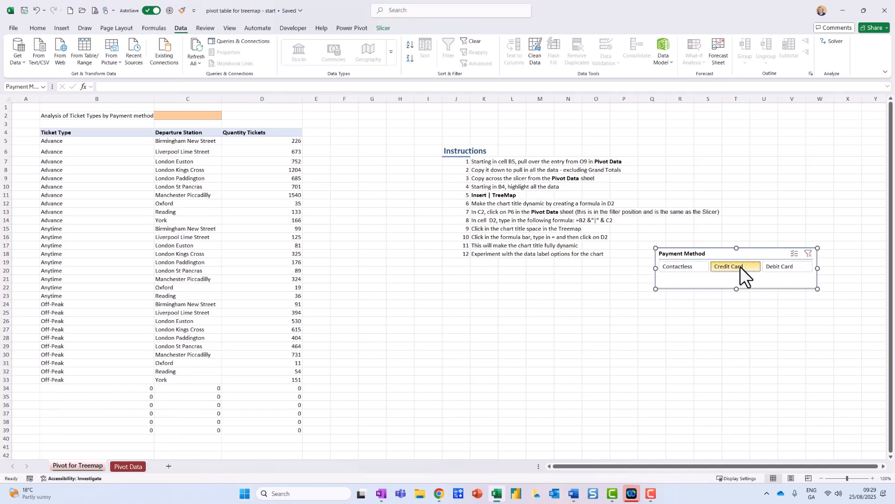
click(786, 270)
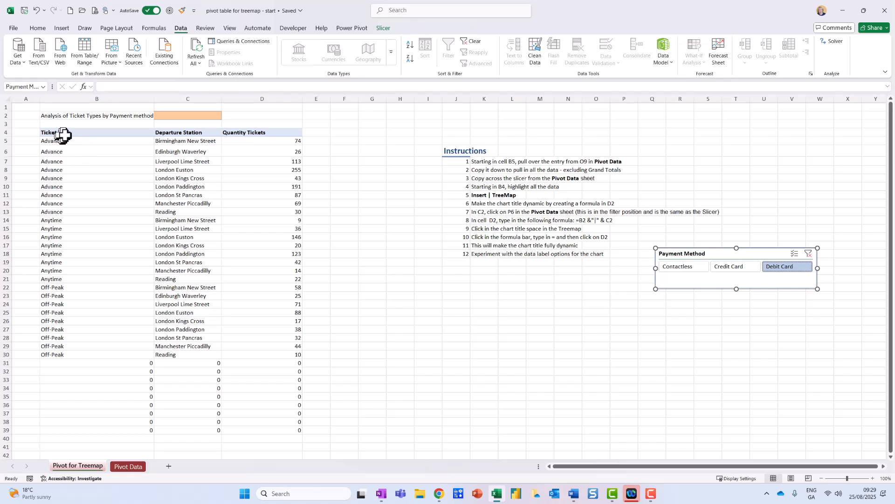
click(806, 252)
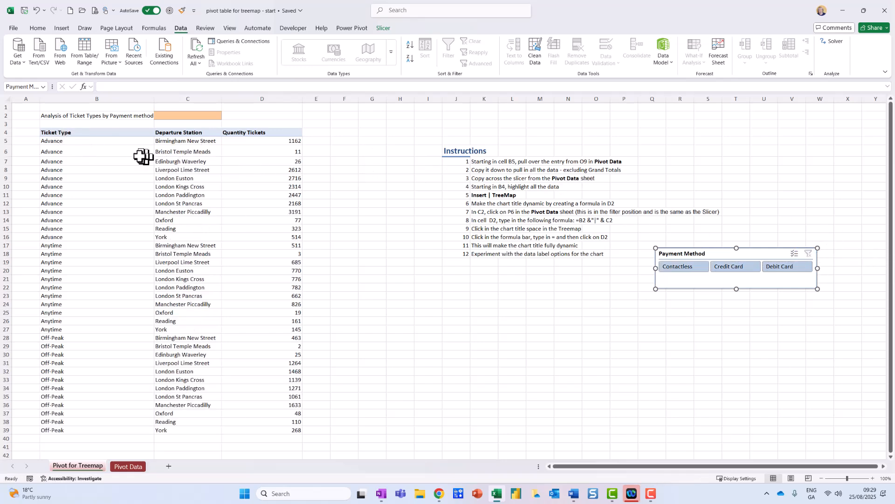
Step: Select the linked ticket data including its headers, B4:D39, as the chart source
click(55, 133)
drag(55, 133, 260, 426)
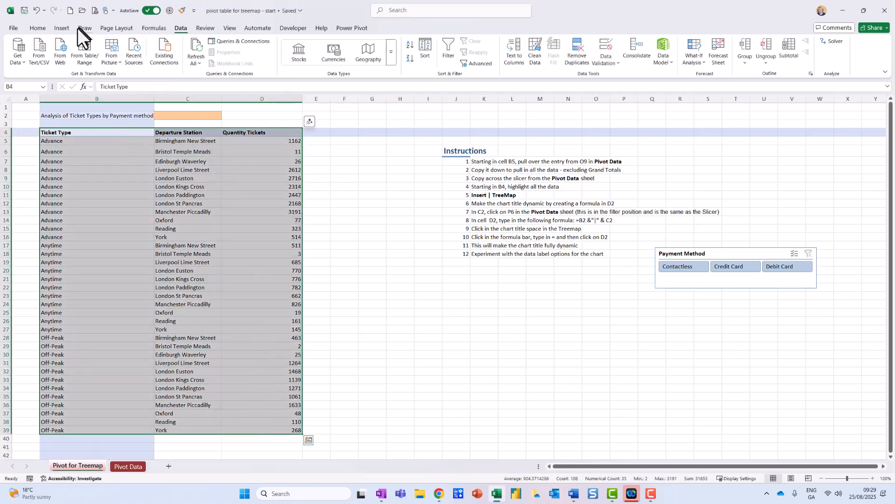
click(62, 29)
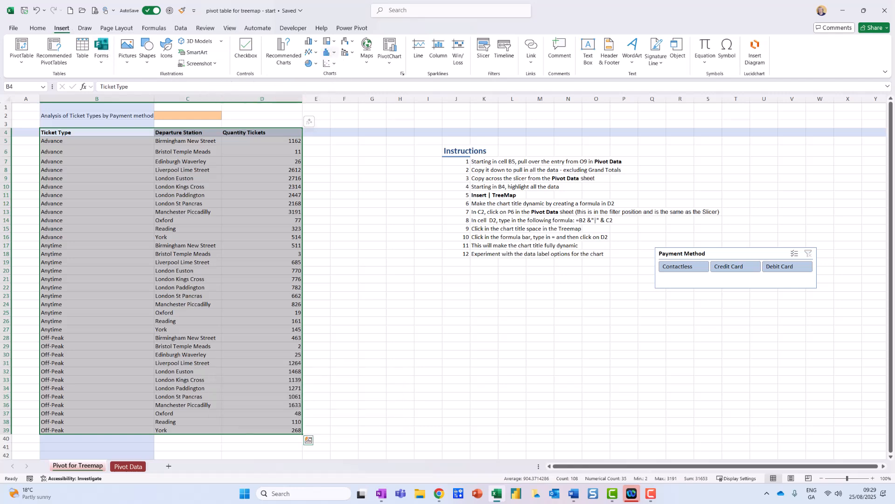
Step: Try to create a Treemap PivotChart directly from the PivotTable on the Pivot Data sheet, and cancel the chart dialog
click(125, 466)
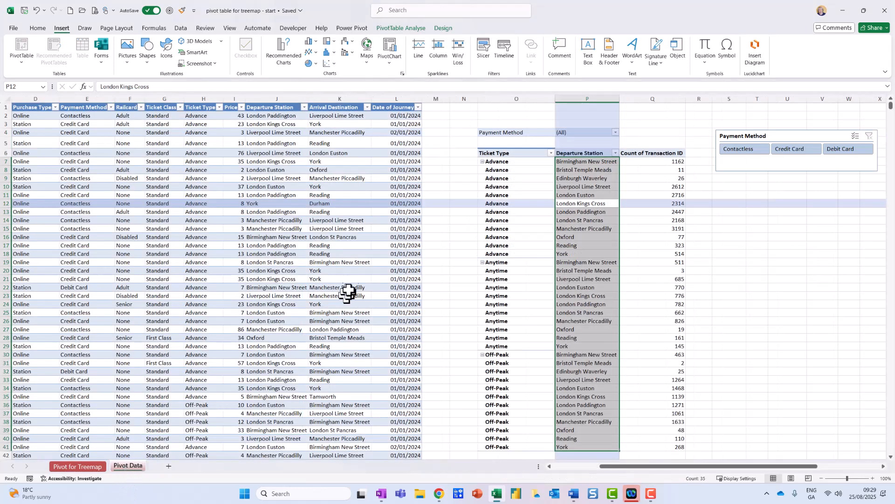
click(560, 242)
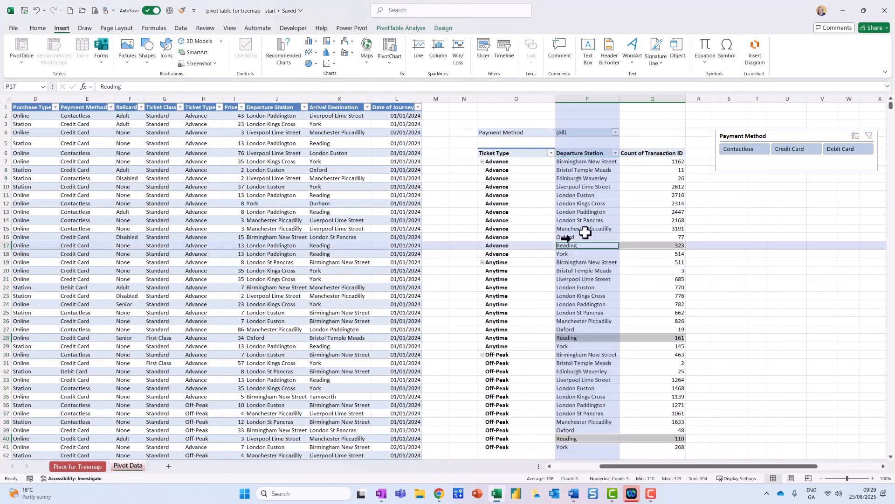
click(418, 26)
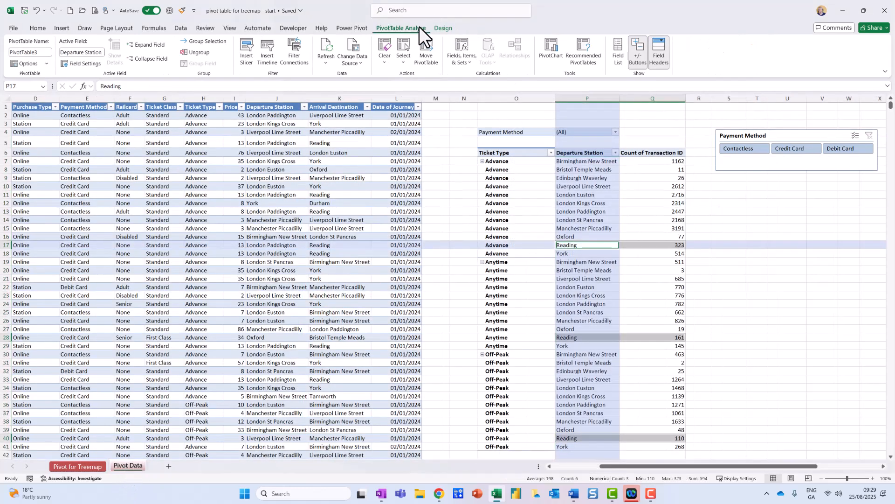
click(550, 51)
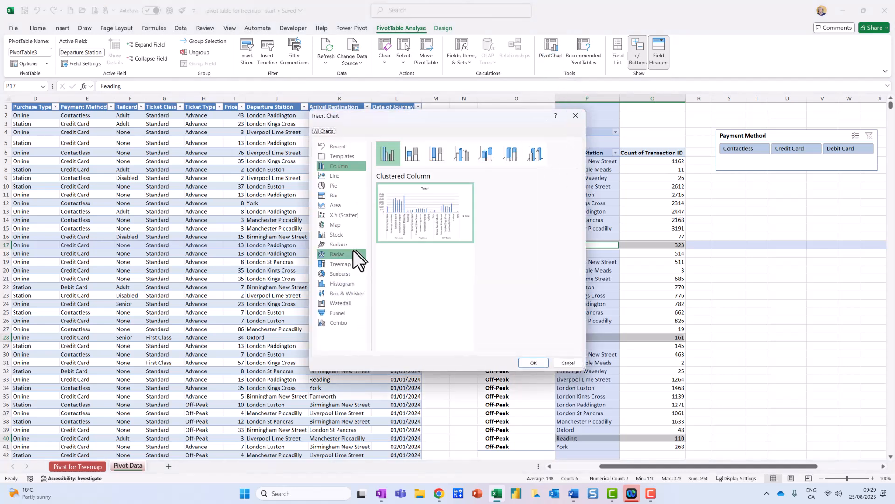
click(337, 264)
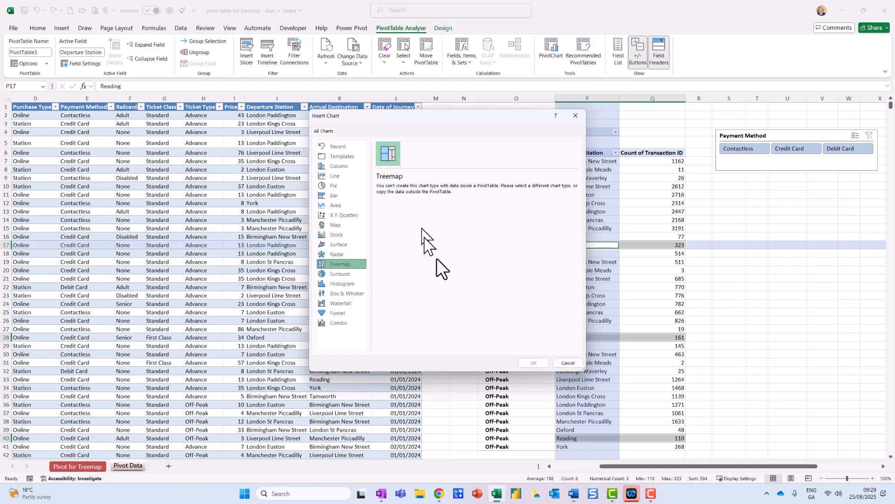
click(564, 363)
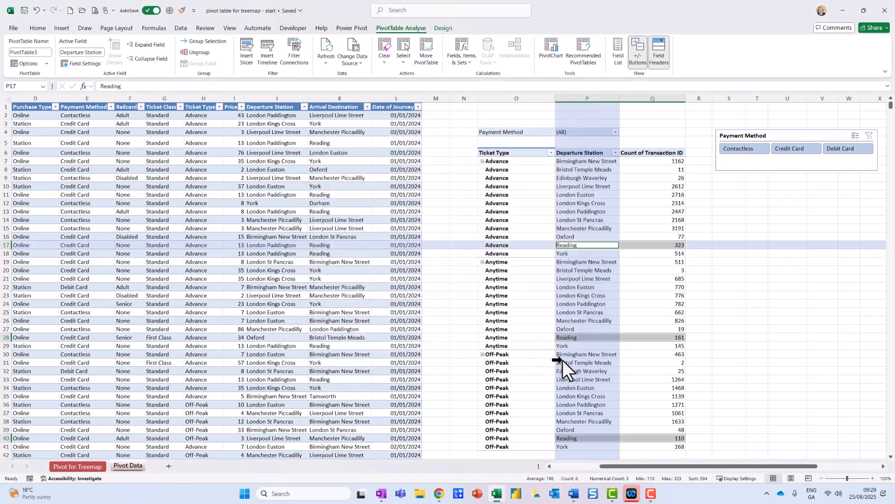
Step: Insert a treemap chart from the selected data B4:D39 on the Pivot for Treemap sheet
click(84, 467)
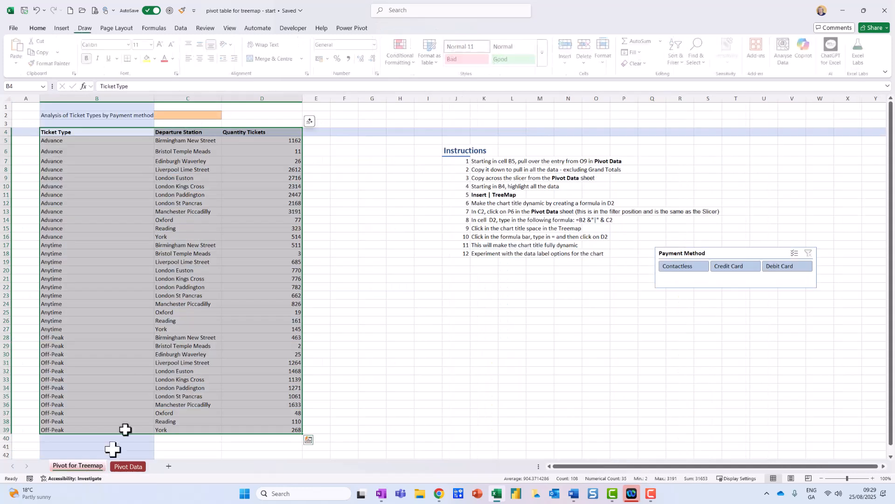
click(57, 29)
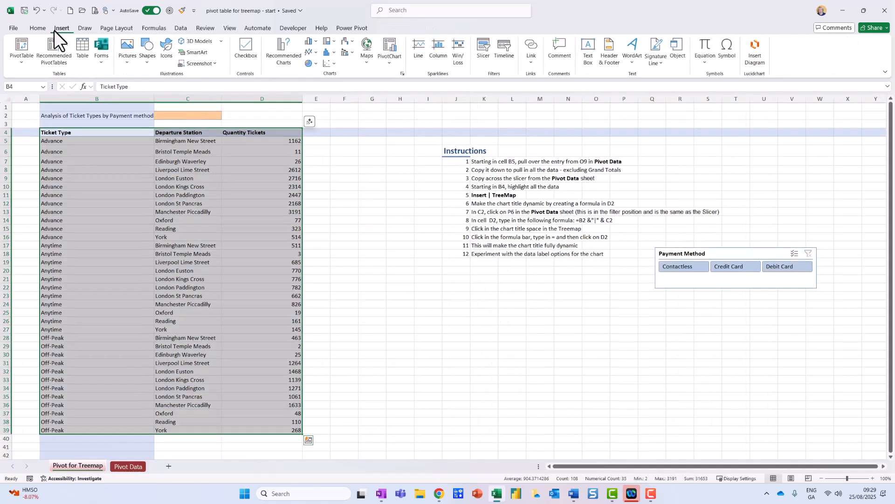
click(328, 41)
click(339, 73)
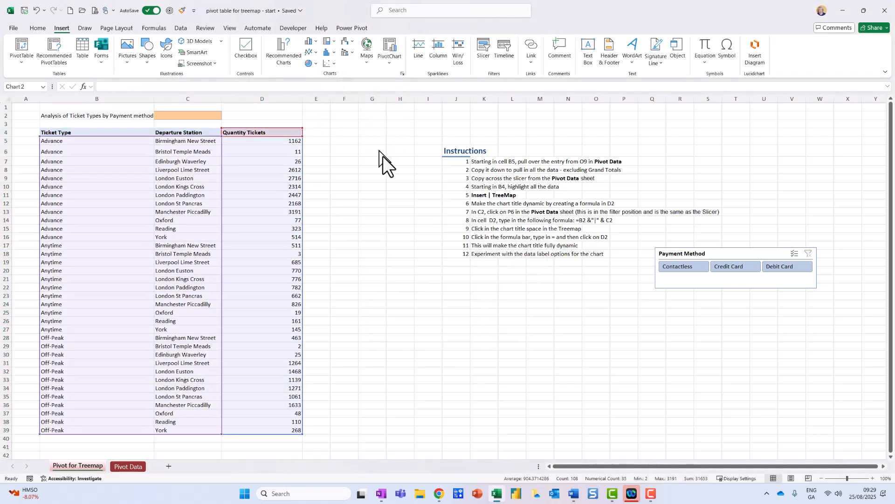
Step: Place the treemap below the instructions and widen it to span about columns G to T
drag(387, 230, 419, 309)
drag(589, 421, 772, 414)
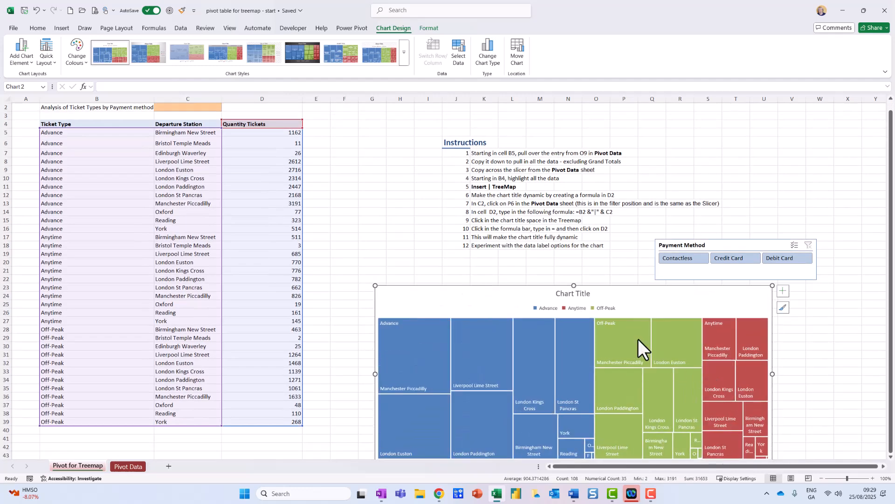
mouse_move(652, 316)
mouse_down()
mouse_move(657, 307)
mouse_move(636, 321)
mouse_up()
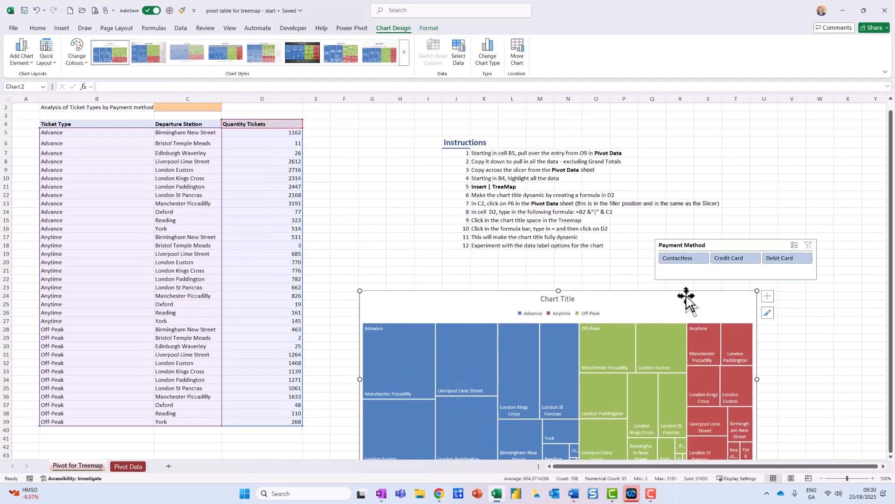
click(772, 296)
key(ctrl+2)
drag(767, 277, 761, 308)
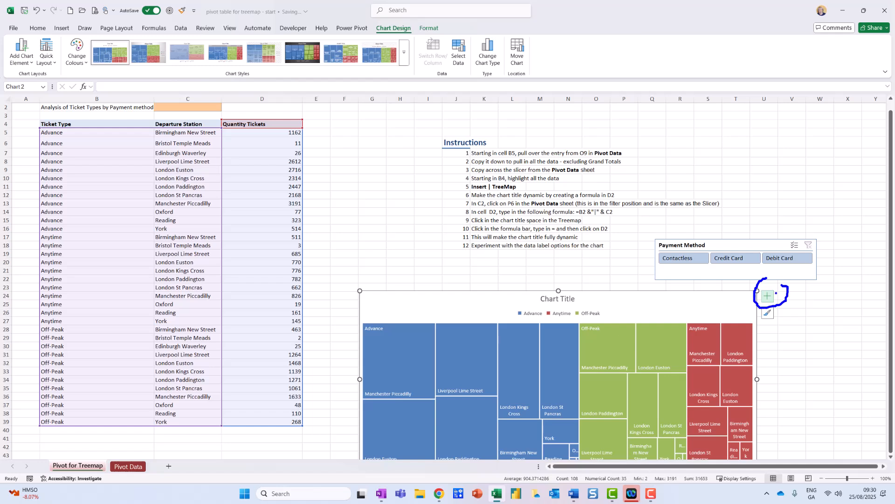
Step: Show values alongside the category names in the treemap's data labels, and shift the chart slightly towards the data table
click(767, 296)
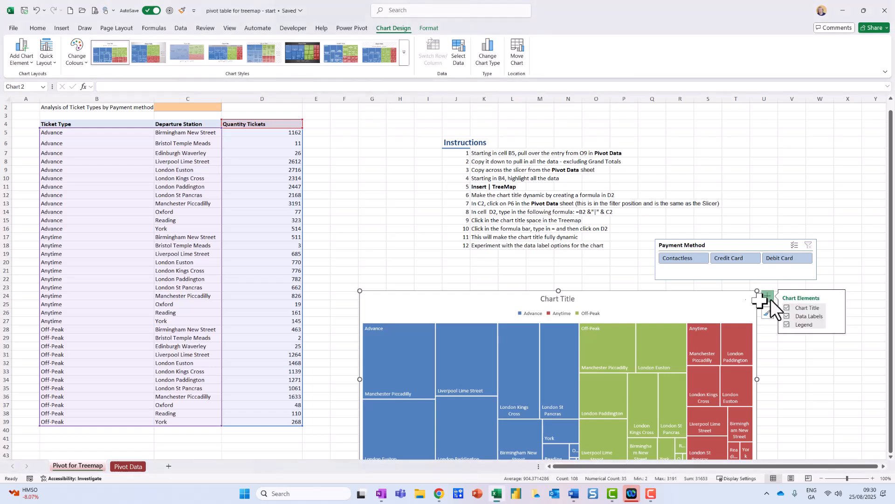
click(834, 316)
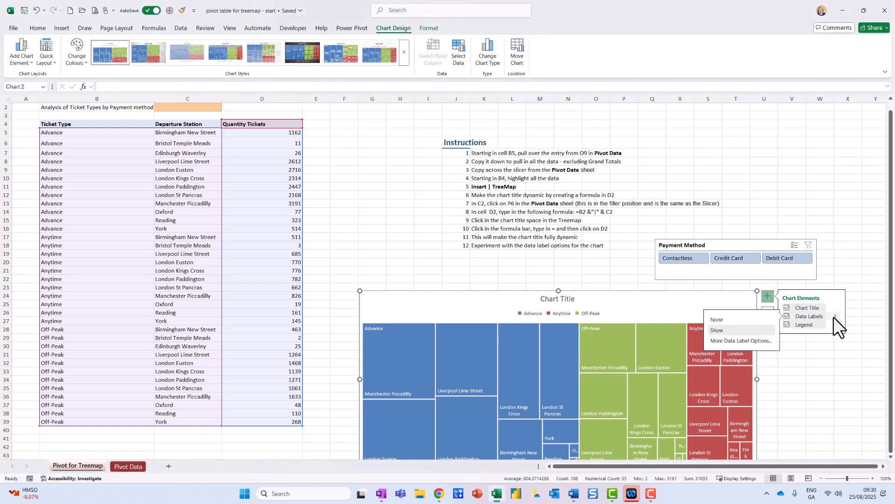
click(759, 342)
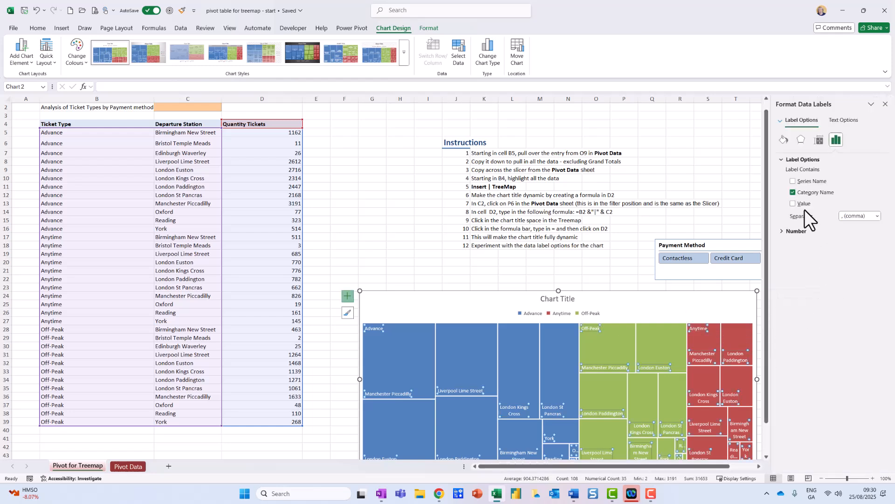
click(793, 204)
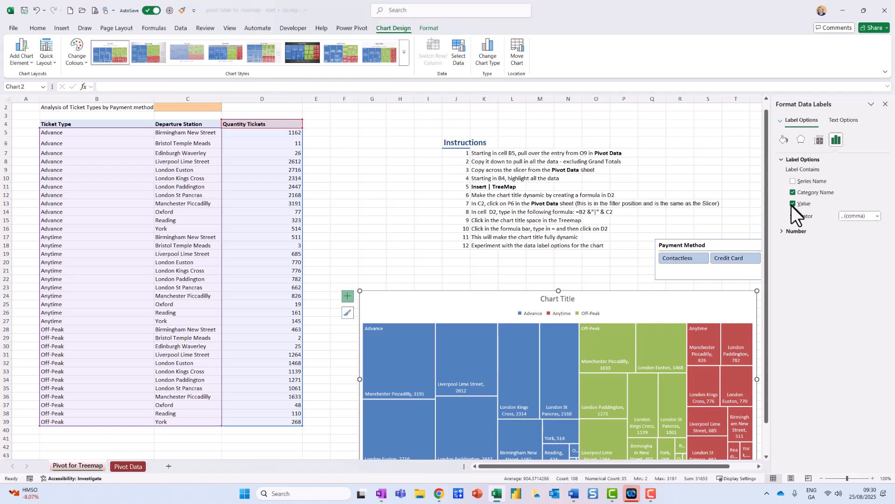
drag(665, 313, 660, 311)
click(886, 104)
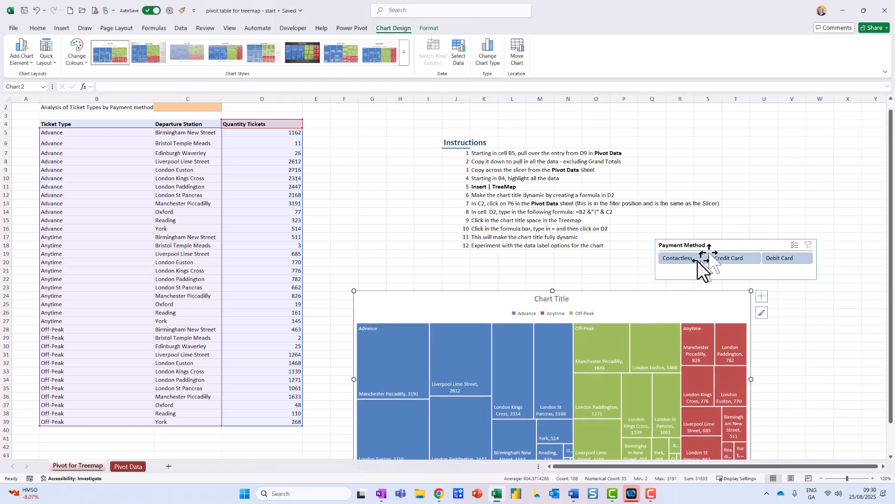
scroll(653, 397, up, 1)
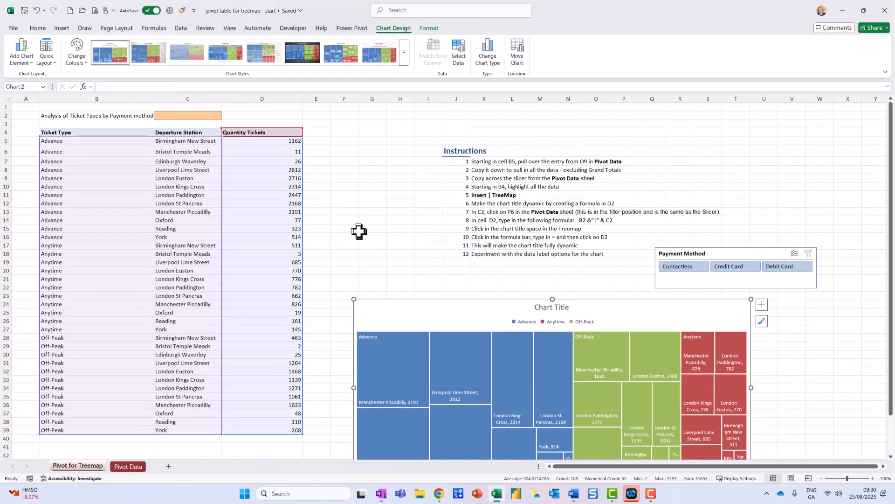
mouse_move(233, 111)
mouse_down()
mouse_move(144, 112)
mouse_move(223, 95)
mouse_up()
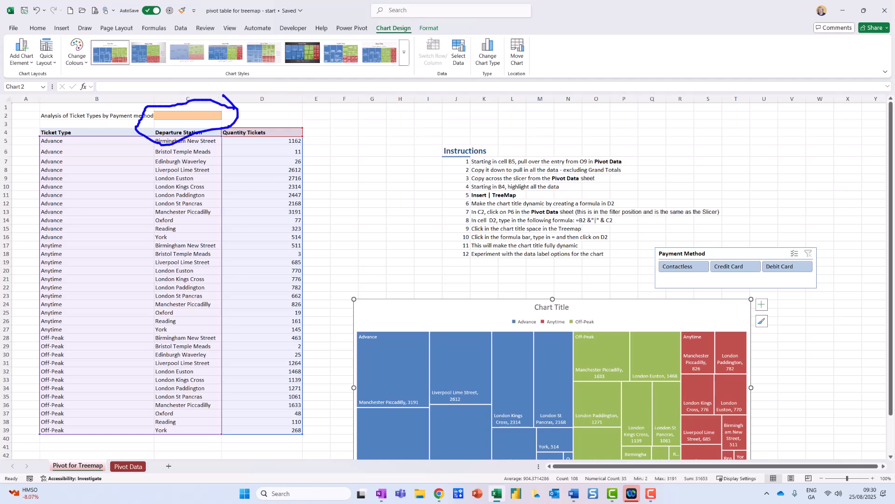
Step: Link cell C2 to the payment method filter cell P4 on the Pivot Data sheet, and filter the Payment Method slicer to Contactless
click(214, 116)
text(=)
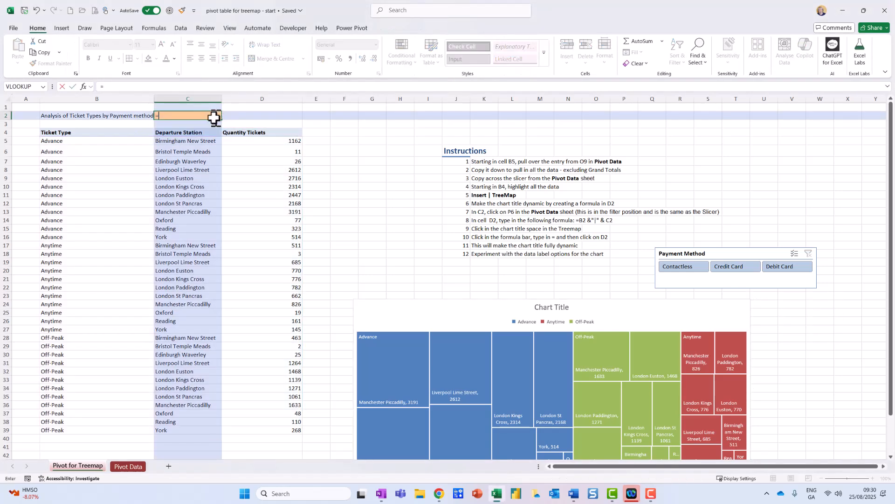
click(132, 467)
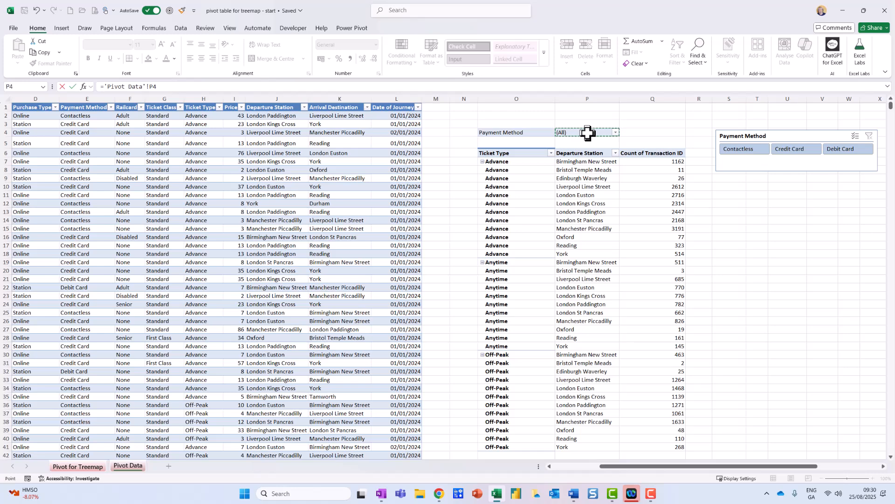
key(Return)
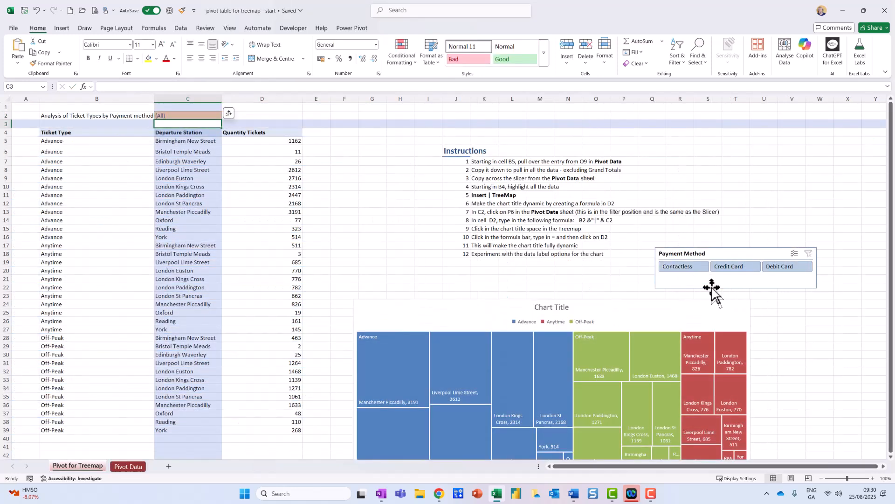
drag(704, 255, 719, 269)
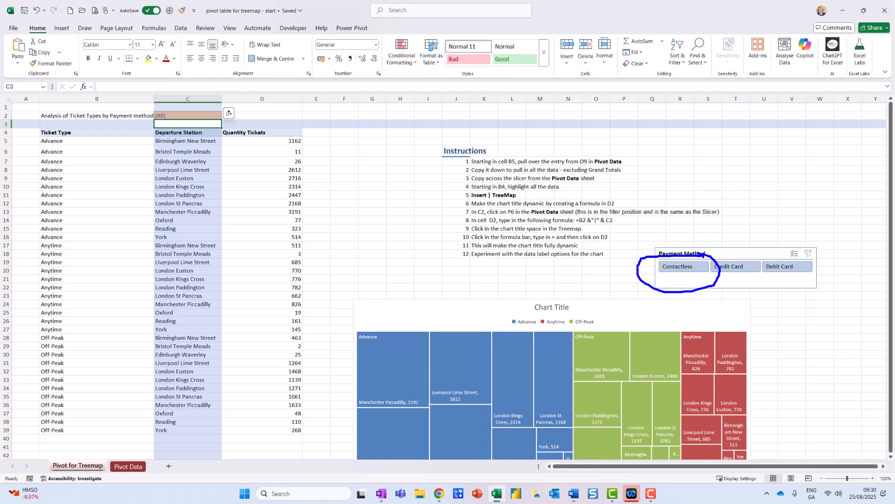
click(681, 265)
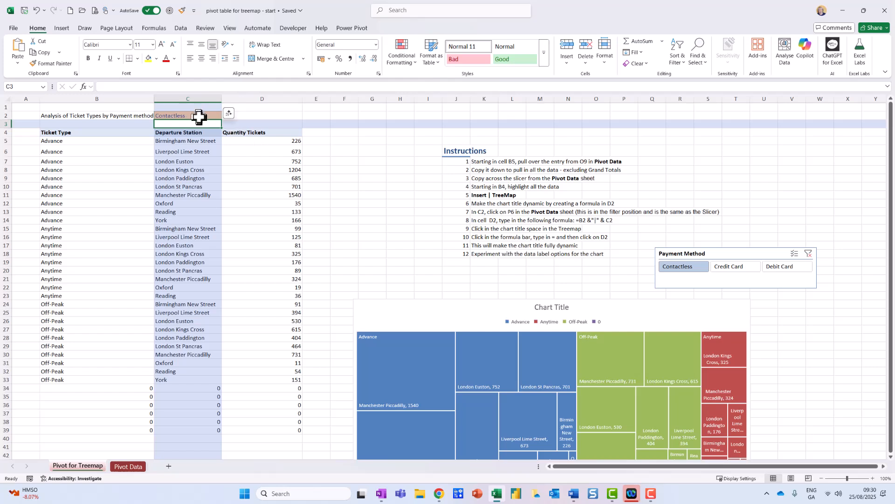
Step: Enter the formula =B2&"|"&C2 in cell D2 to build the dynamic title text
click(261, 115)
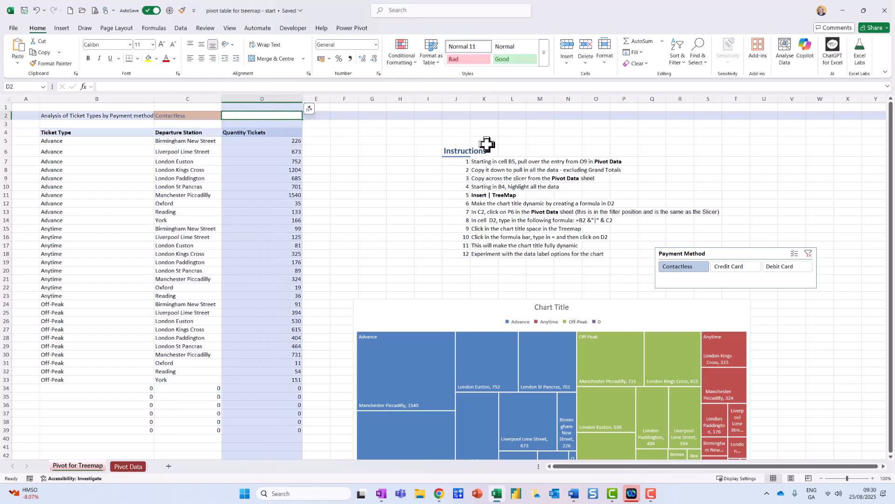
text(=)
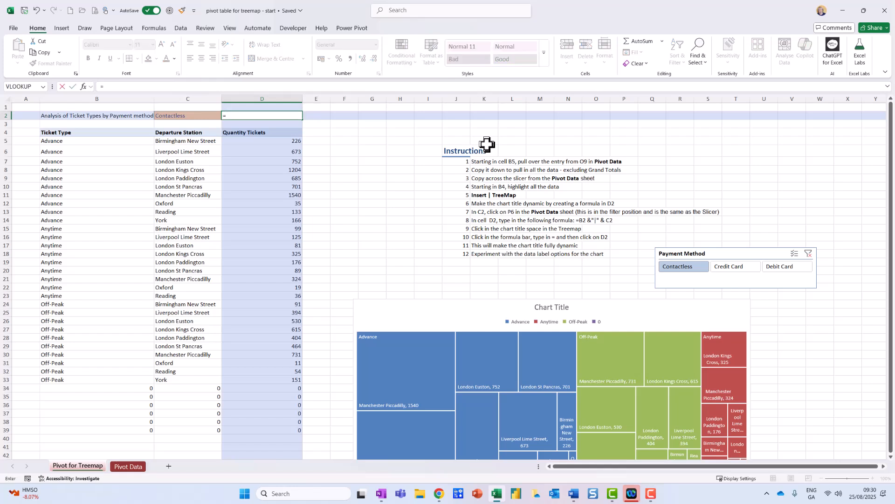
click(115, 116)
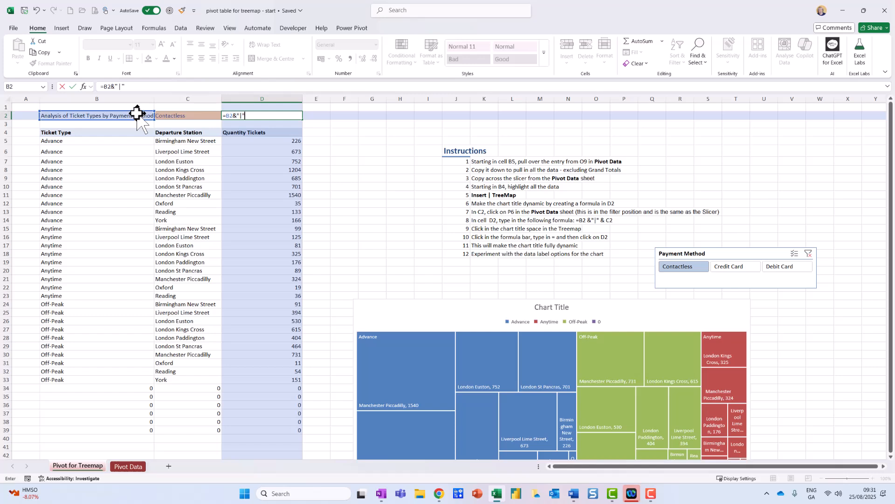
click(212, 115)
key(ctrl+Return)
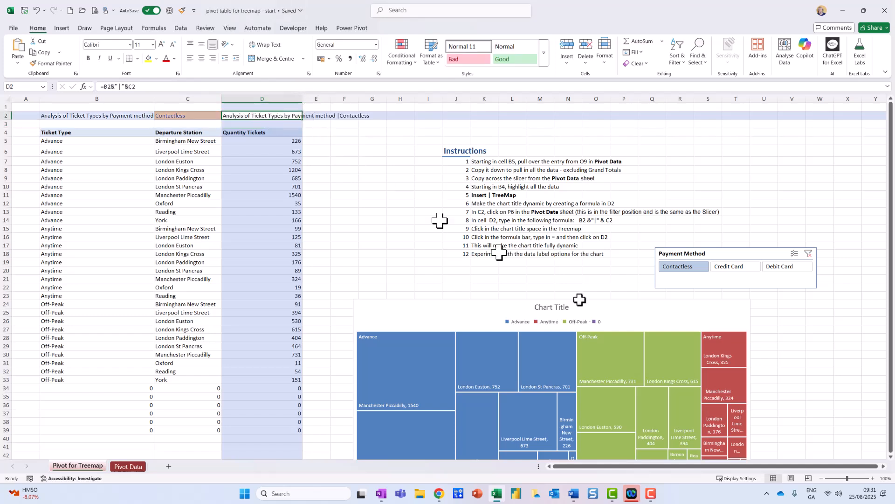
Step: Try to link the treemap's chart title to cell D2
click(552, 310)
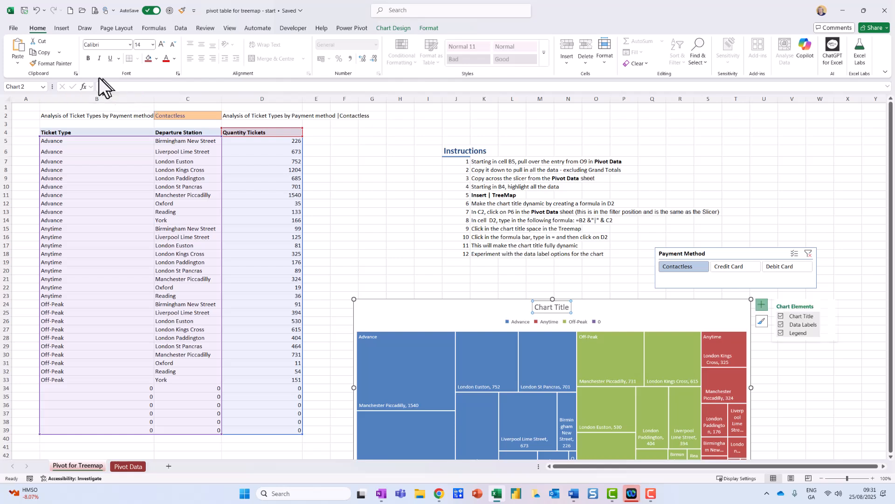
drag(135, 97, 69, 68)
key(Escape)
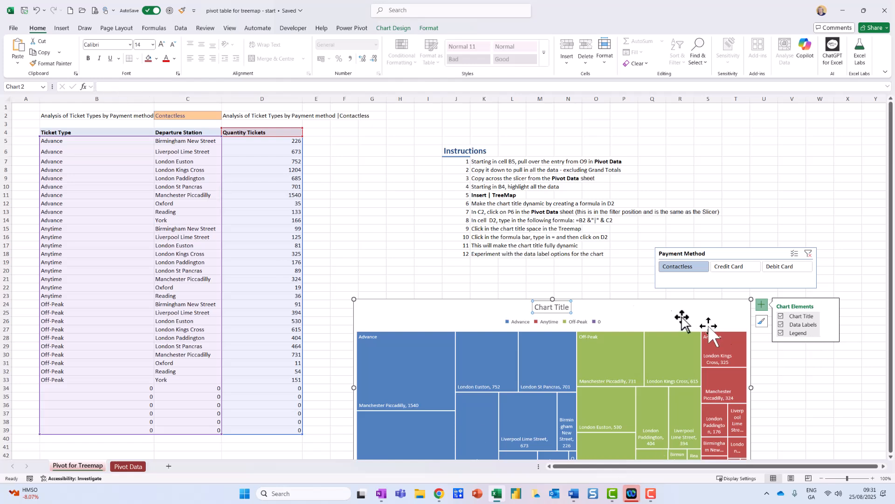
click(560, 307)
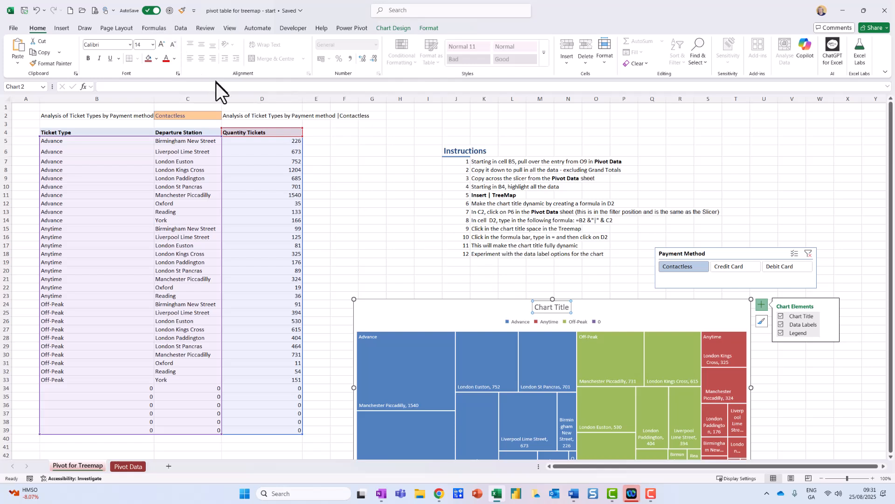
text(=)
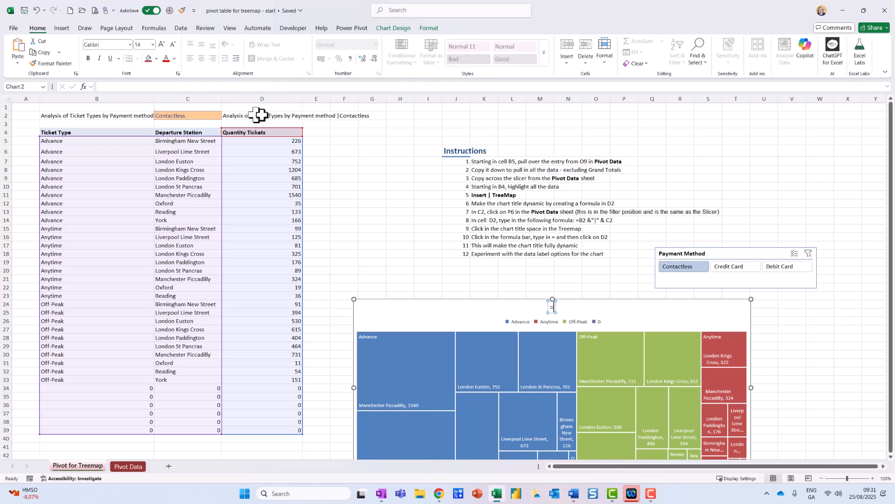
click(259, 115)
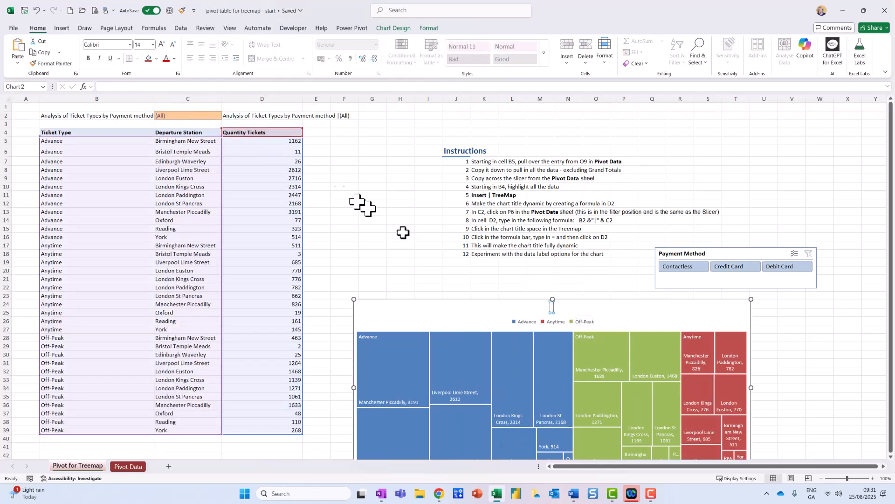
Step: Remove the treemap's chart title and add it back to restore the default title text
click(587, 319)
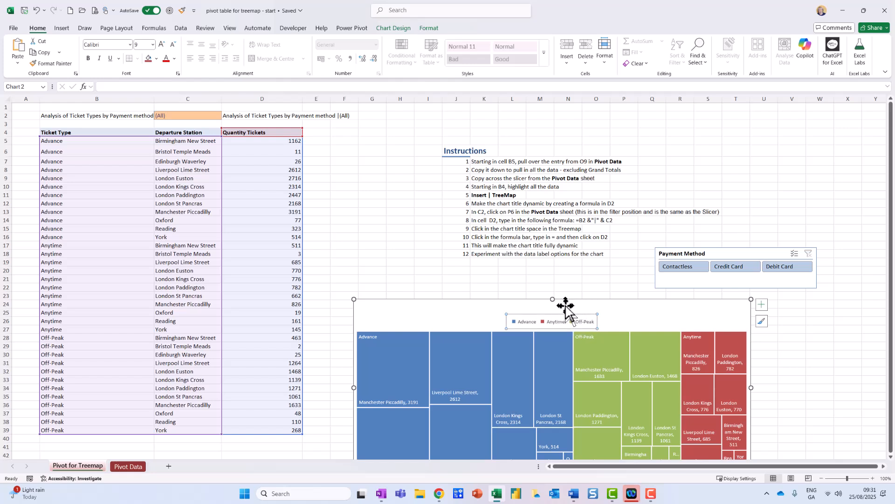
click(762, 305)
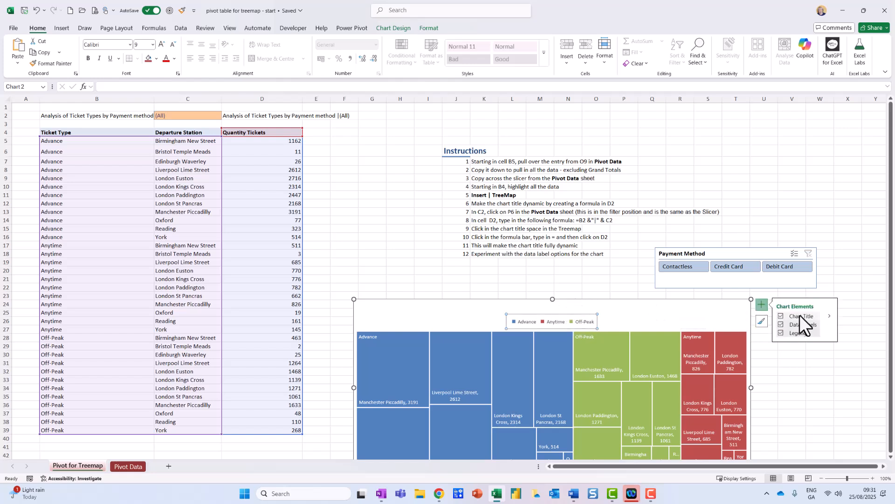
click(813, 316)
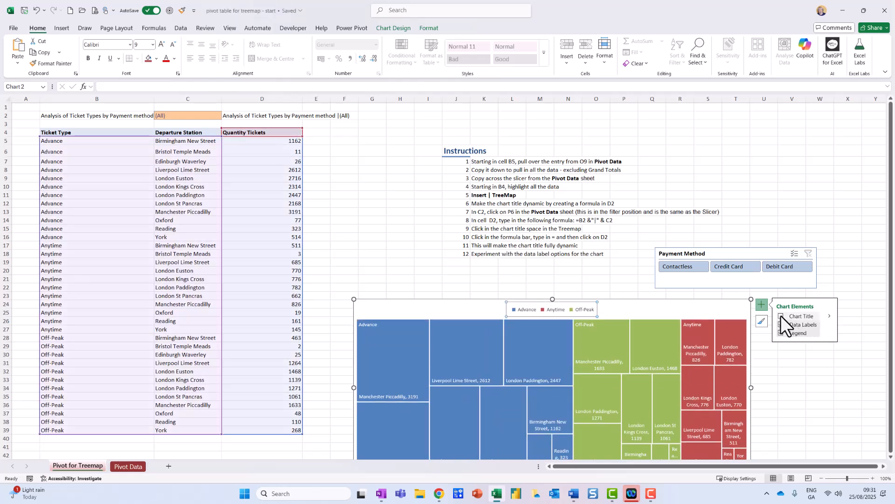
click(781, 316)
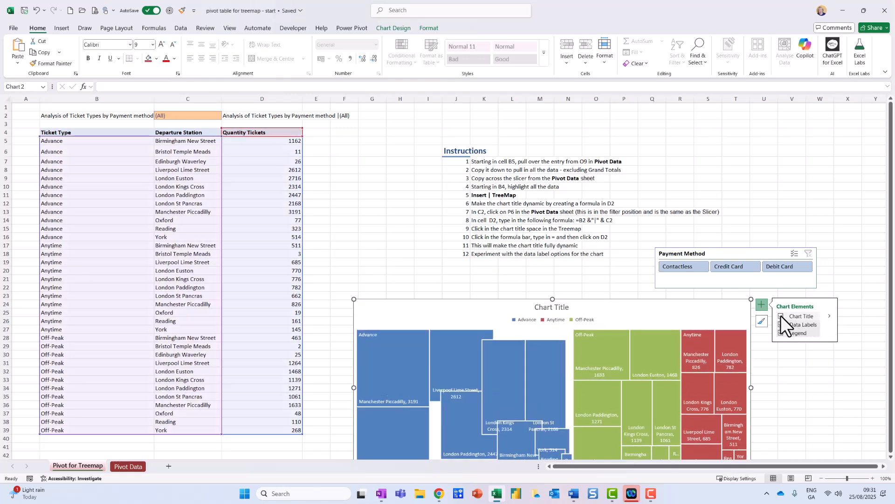
click(549, 306)
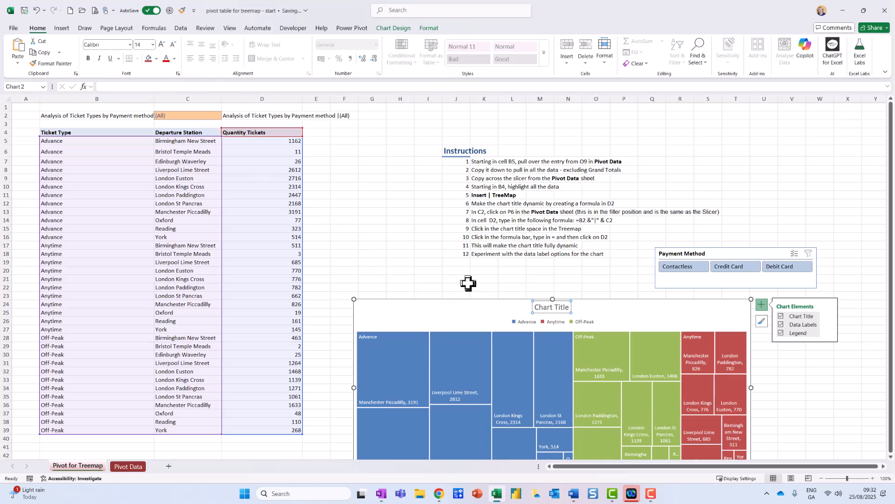
scroll(467, 281, down, 3)
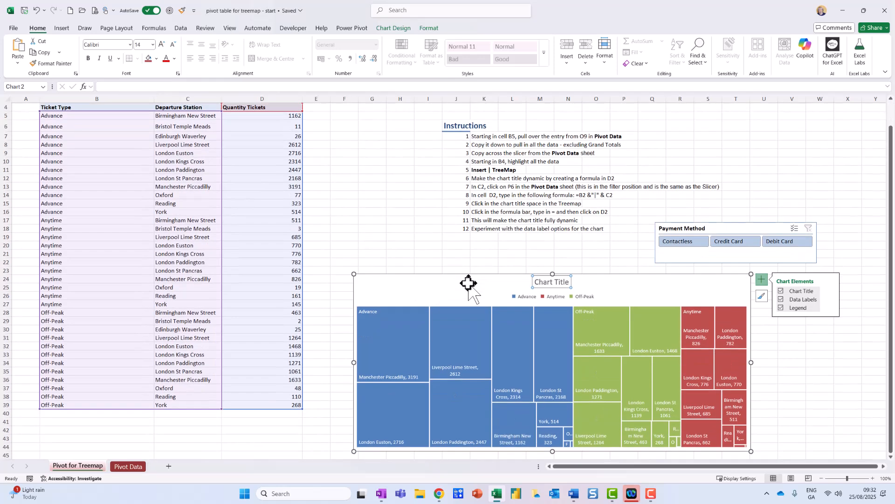
scroll(467, 281, up, 2)
scroll(467, 281, up, 1)
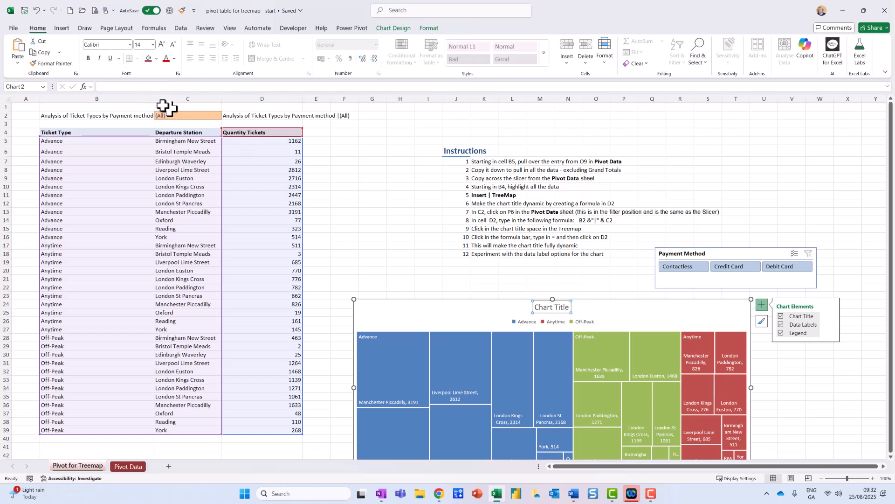
click(470, 310)
Step: Enter the formula =D2 in cell G13 to repeat the title text there
click(370, 211)
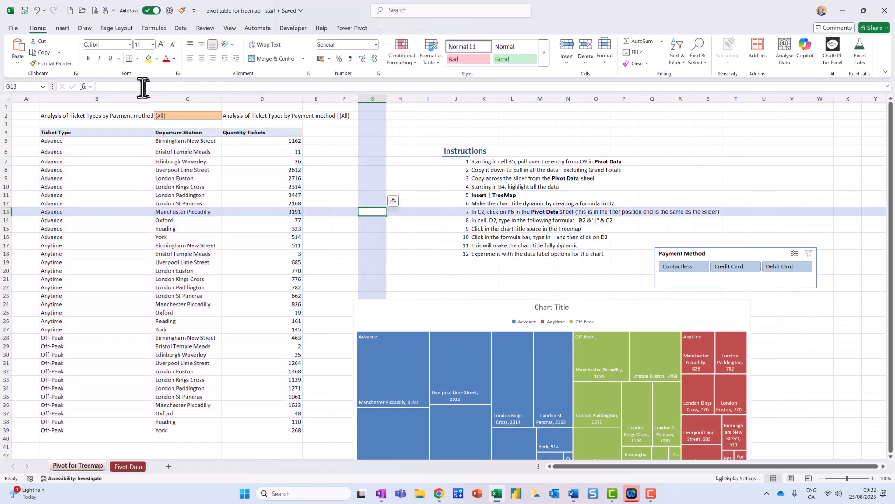
click(142, 87)
text(=)
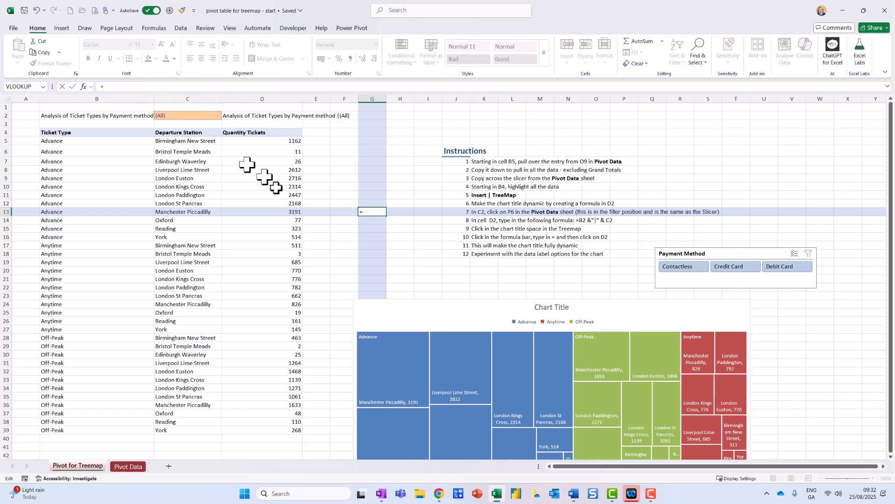
click(278, 116)
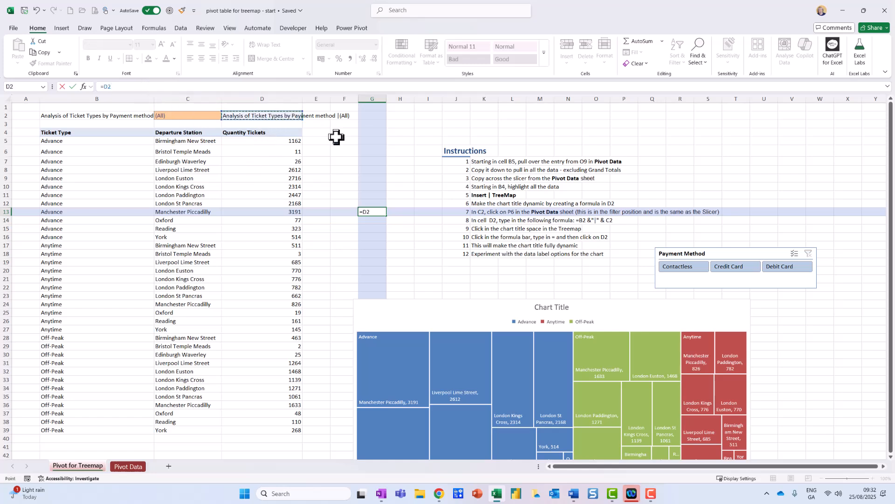
key(Return)
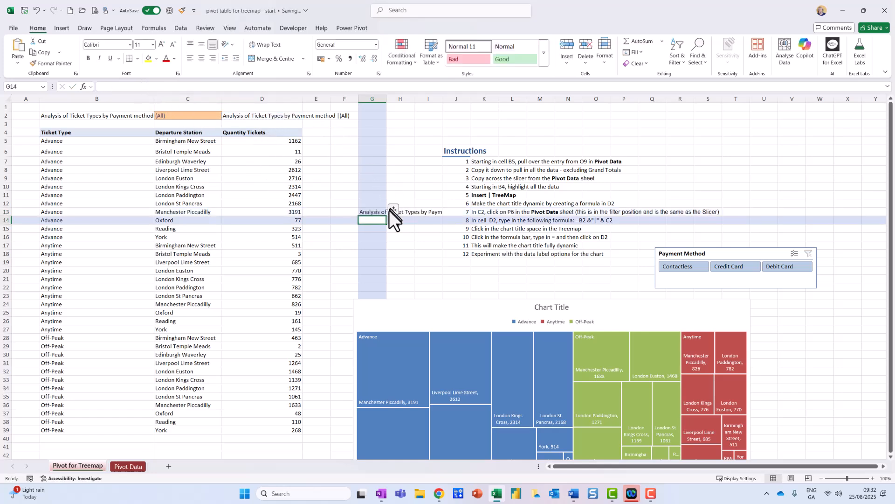
click(375, 212)
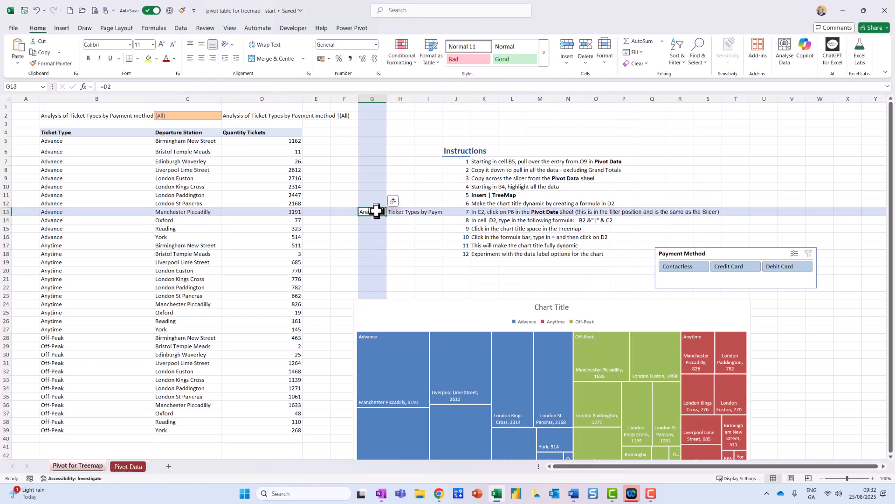
Step: Try to link the treemap's chart title to cell G13 by replacing its text with a cell reference
click(555, 308)
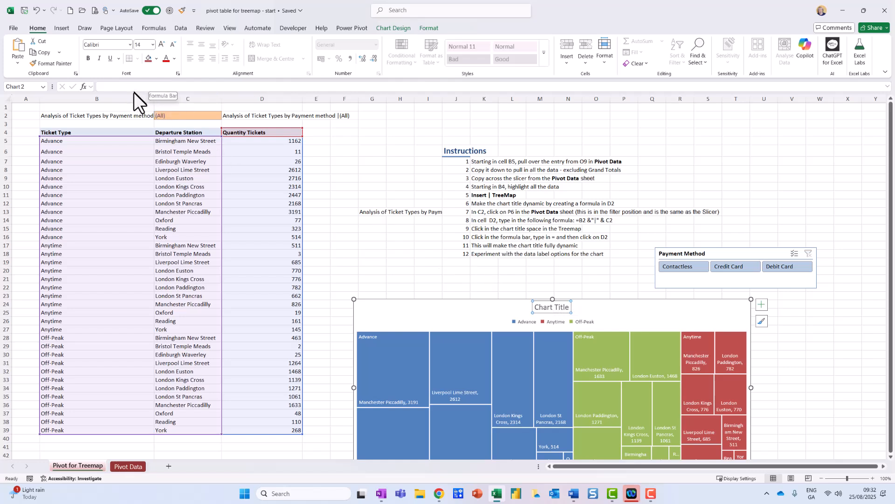
click(376, 213)
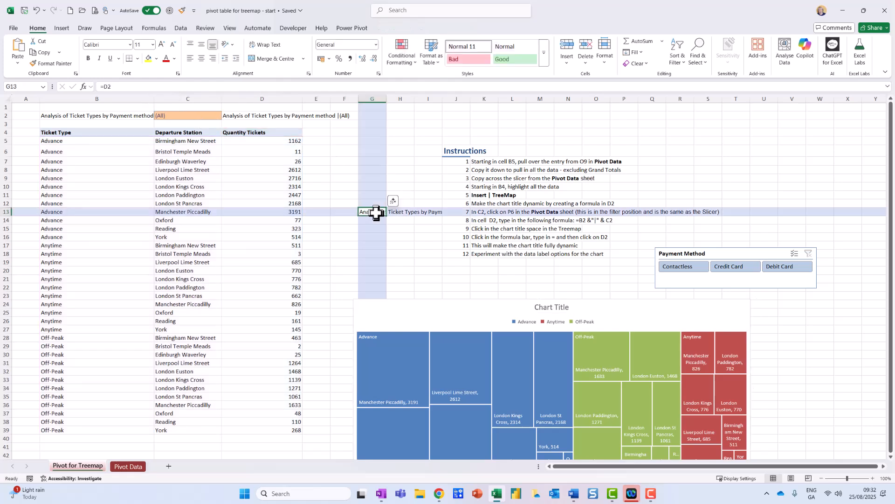
click(557, 305)
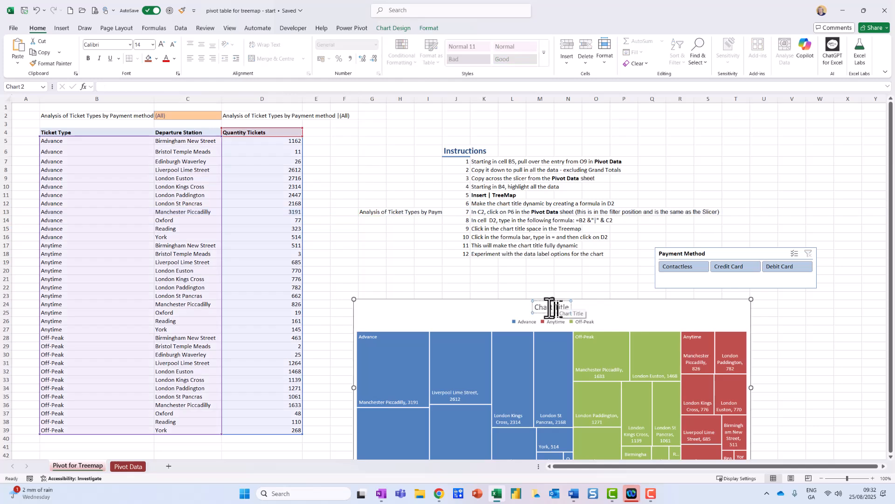
drag(534, 307, 570, 308)
text(=)
click(366, 213)
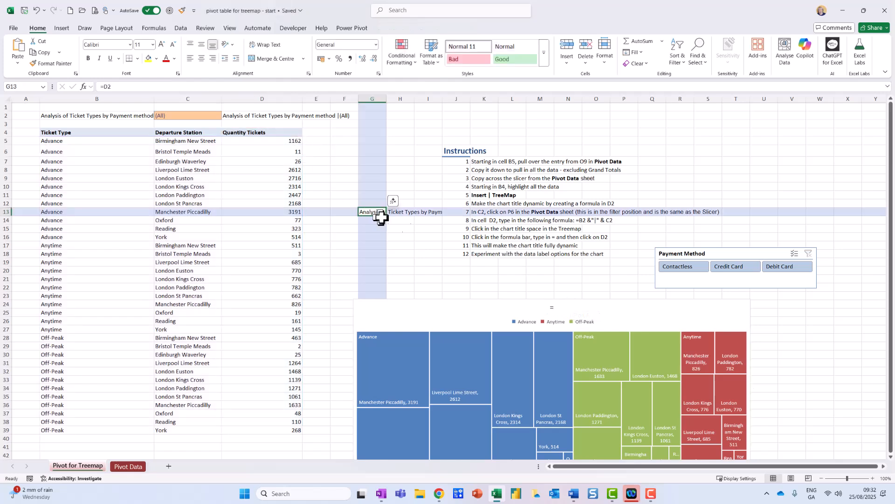
Step: Delete the chart title and add a default one back, then move the treemap up and closer to the data table
click(552, 307)
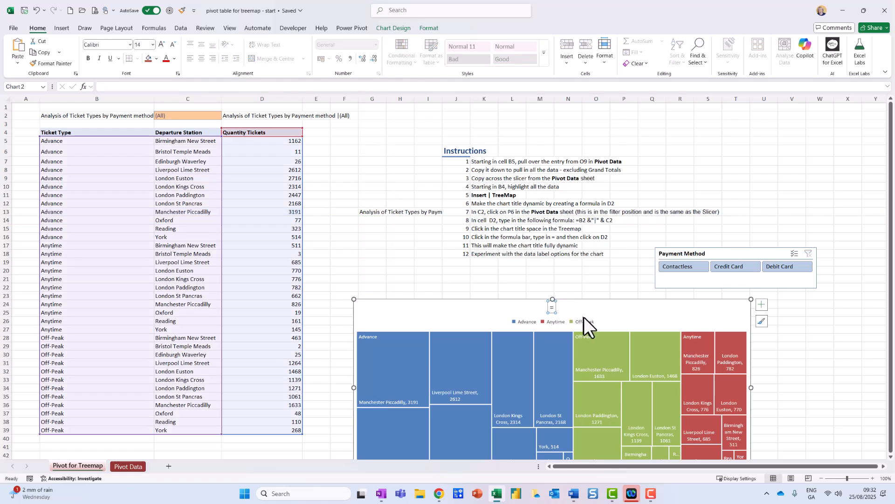
key(Delete)
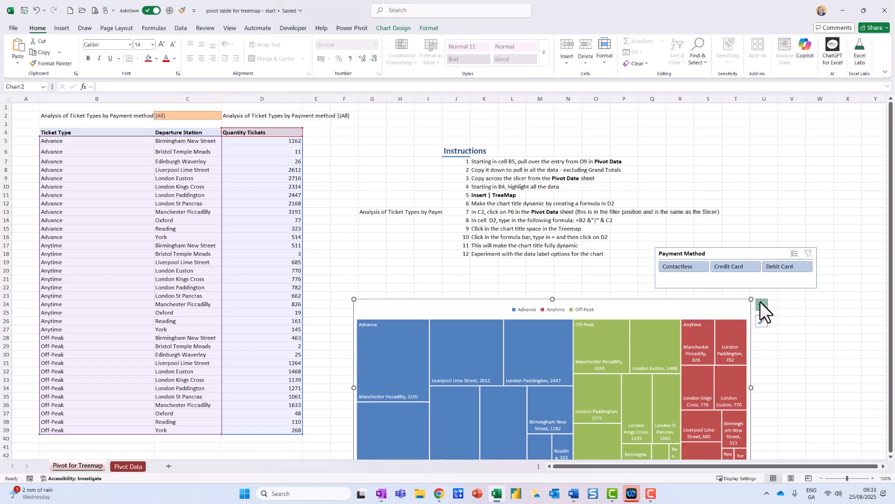
click(761, 303)
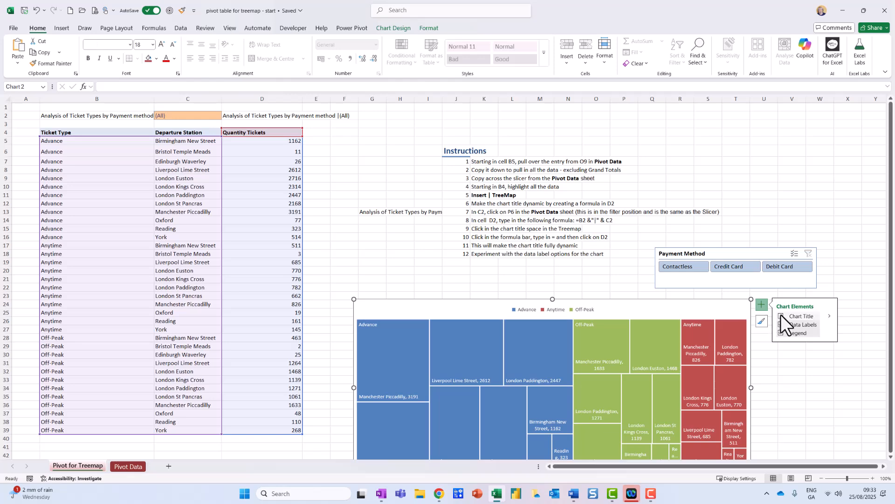
click(779, 316)
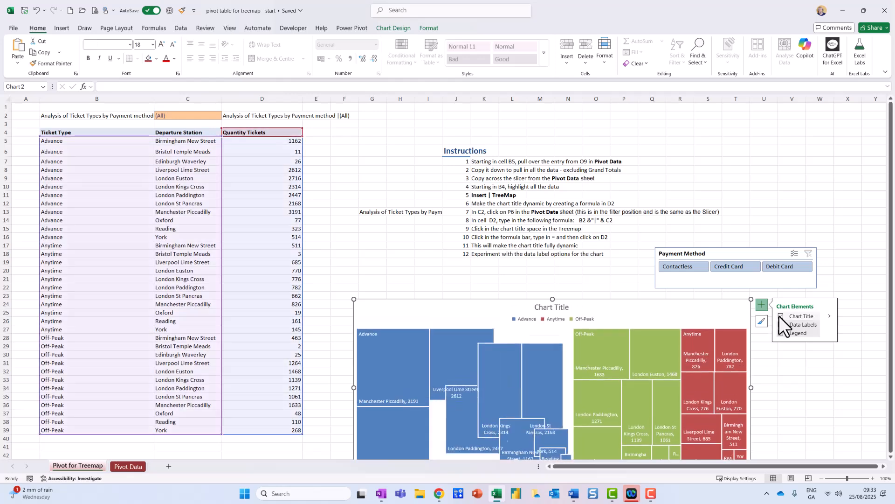
drag(673, 313, 625, 283)
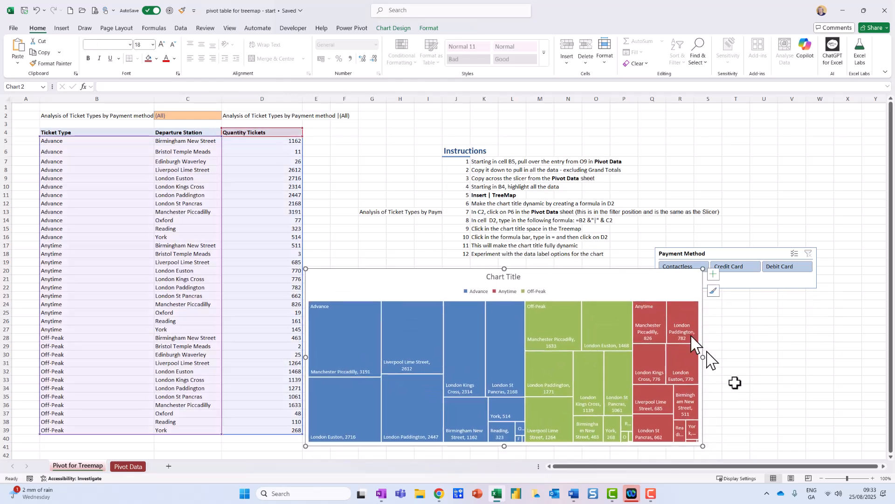
Step: Enlarge the treemap and draw a text box across its default chart title
drag(703, 444, 777, 494)
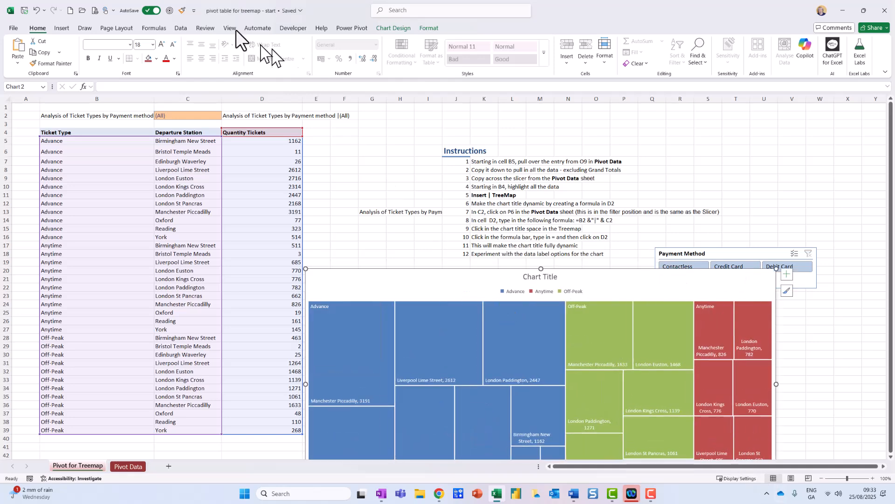
click(61, 28)
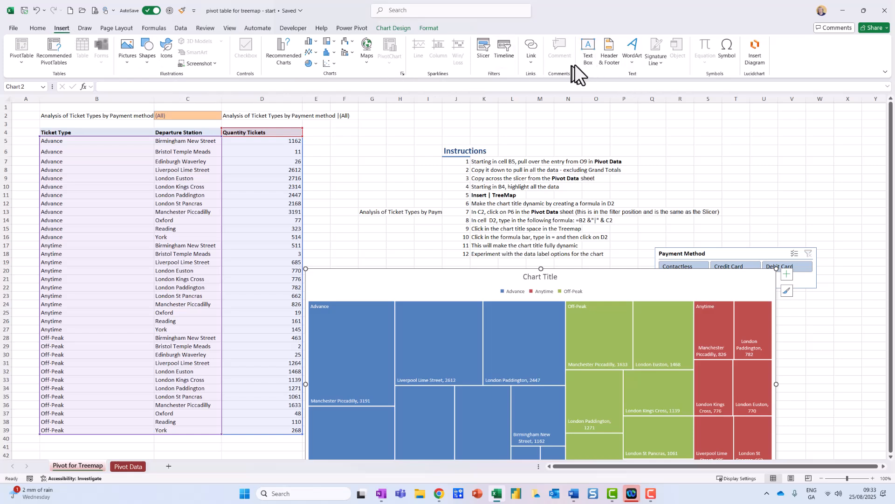
click(587, 63)
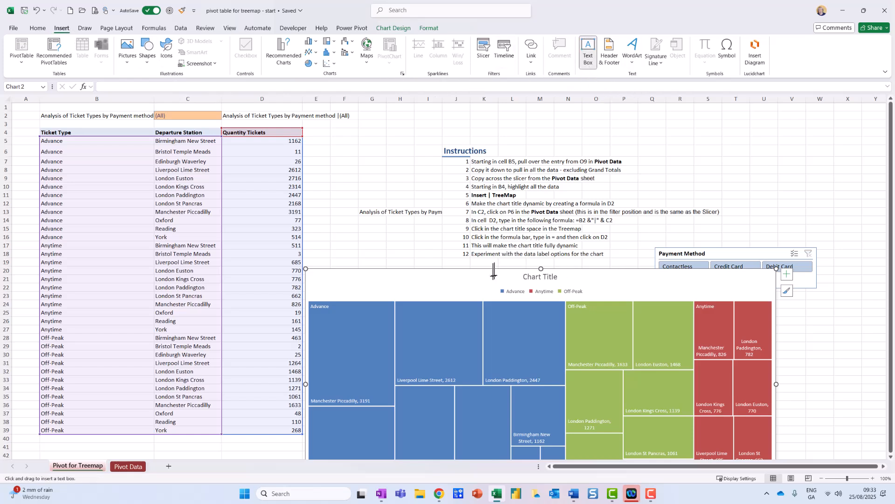
drag(490, 270, 630, 291)
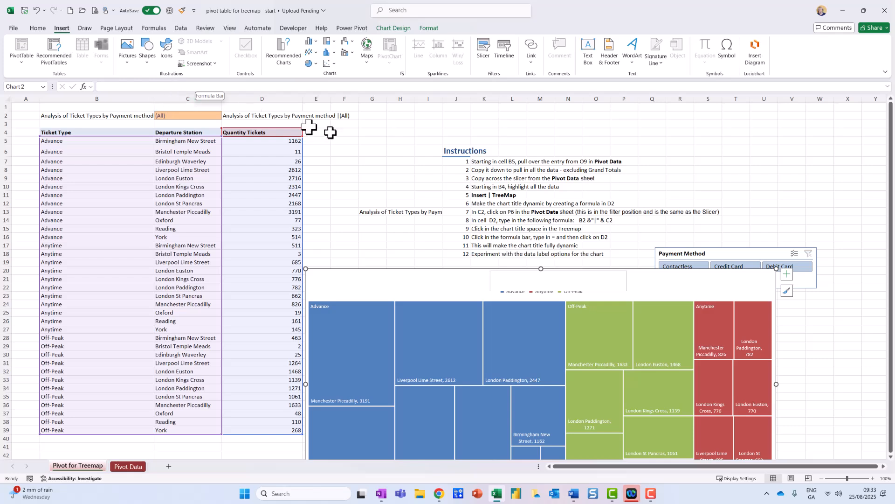
Step: Link the text box to the dynamic title in cell D2 with the formula =$D$2
click(524, 278)
click(524, 279)
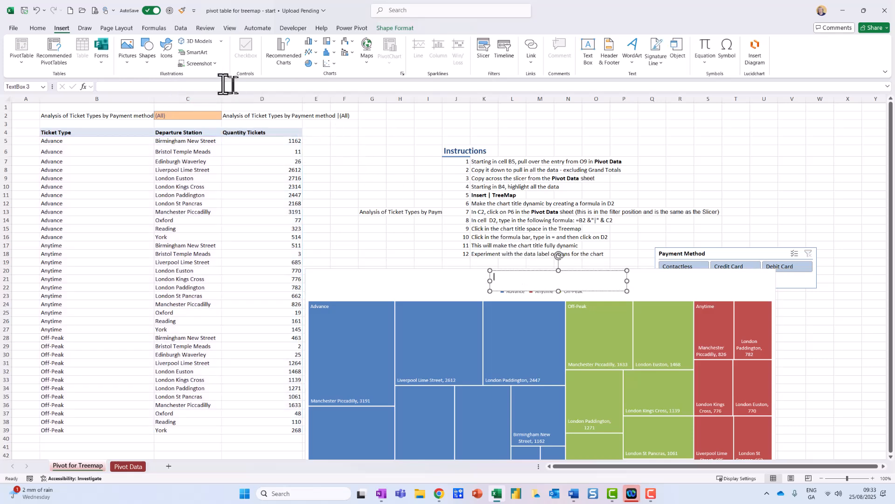
click(172, 84)
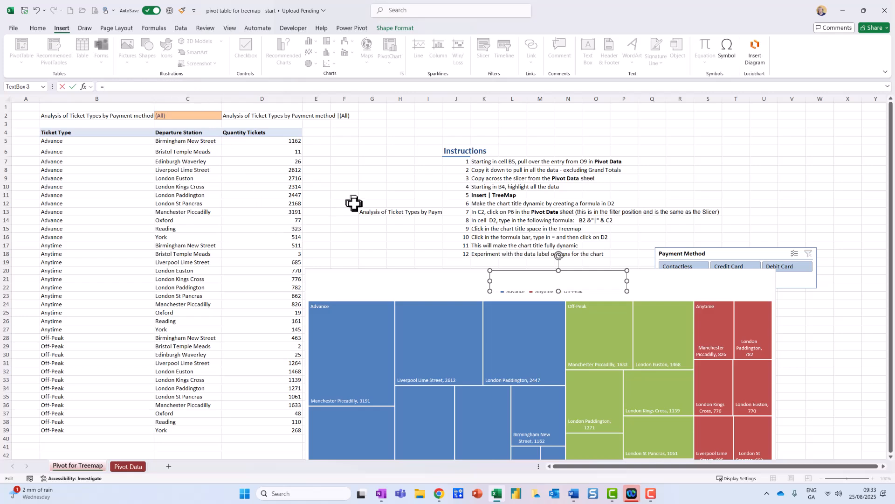
click(255, 116)
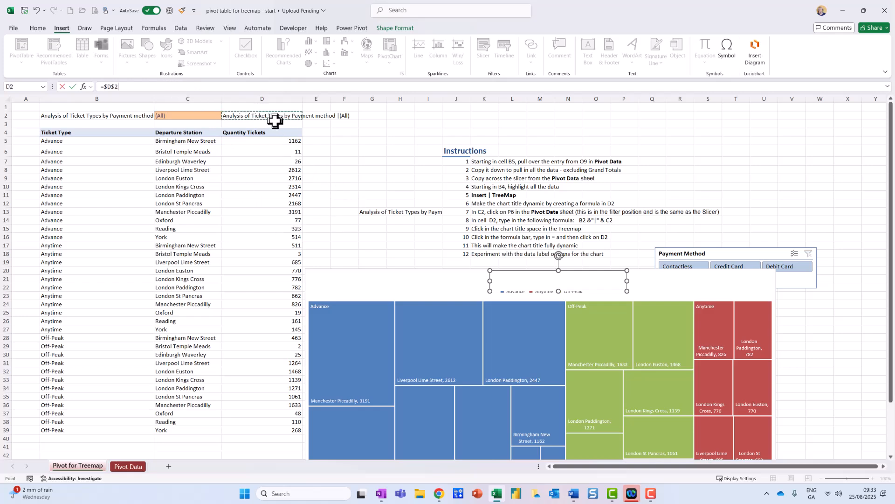
key(Return)
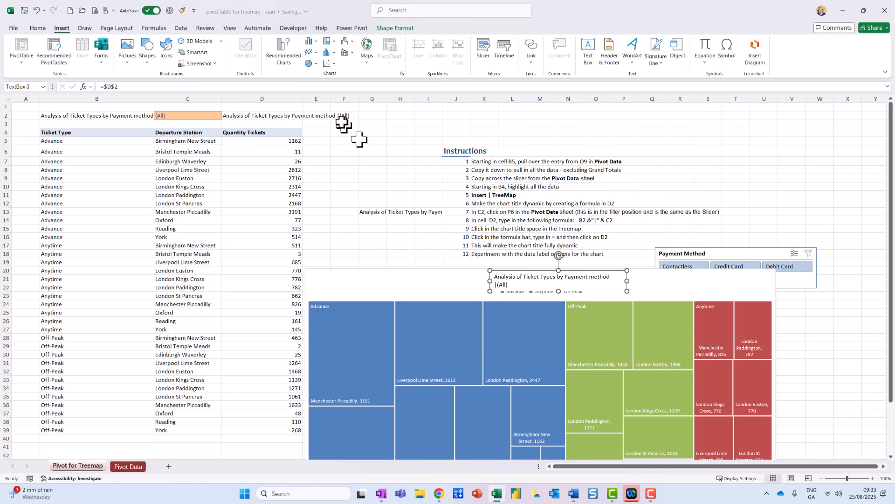
Step: Widen the linked text box on both sides so the title fits on one line
drag(628, 280, 666, 281)
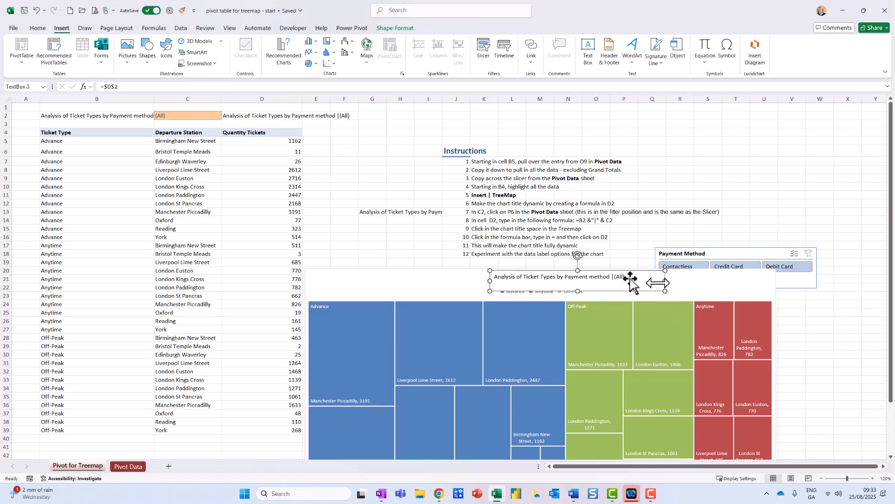
click(487, 279)
click(500, 282)
drag(489, 279, 436, 279)
Step: Enlarge the treemap further in both width and height
scroll(652, 340, down, 3)
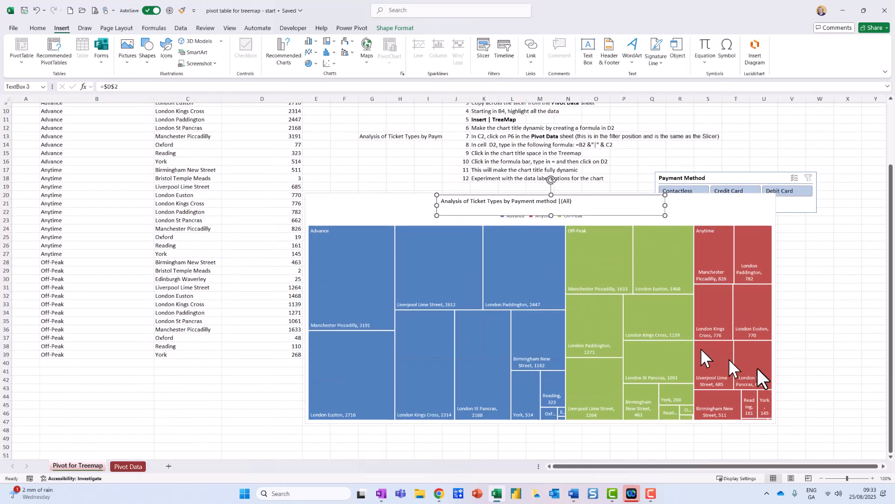
click(735, 204)
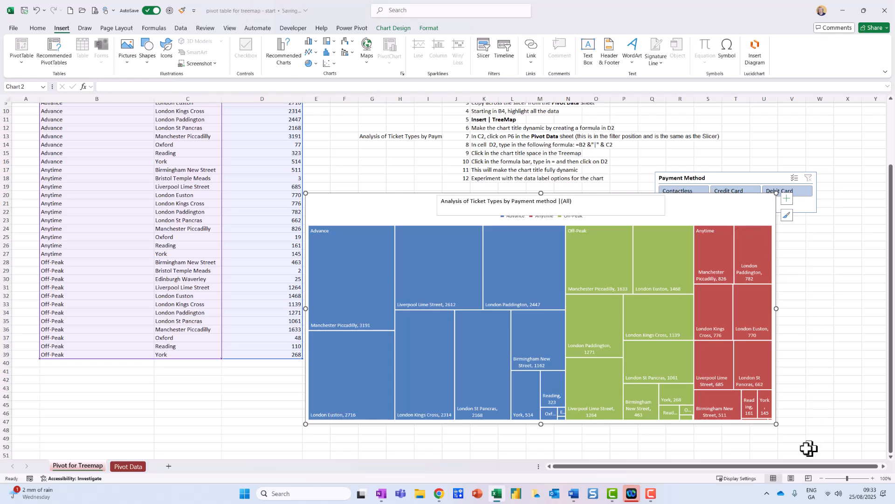
drag(776, 424, 815, 448)
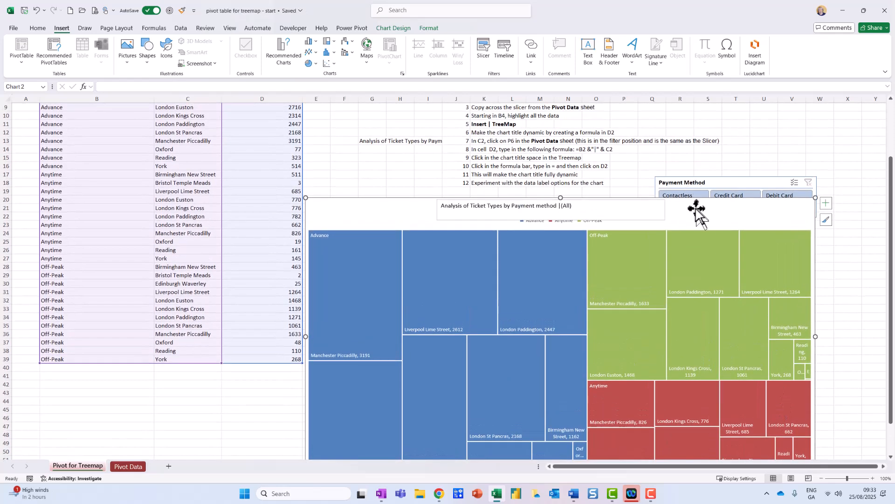
Step: Reduce the title text box's height to clear the legend and shift the box slightly to the right
click(614, 212)
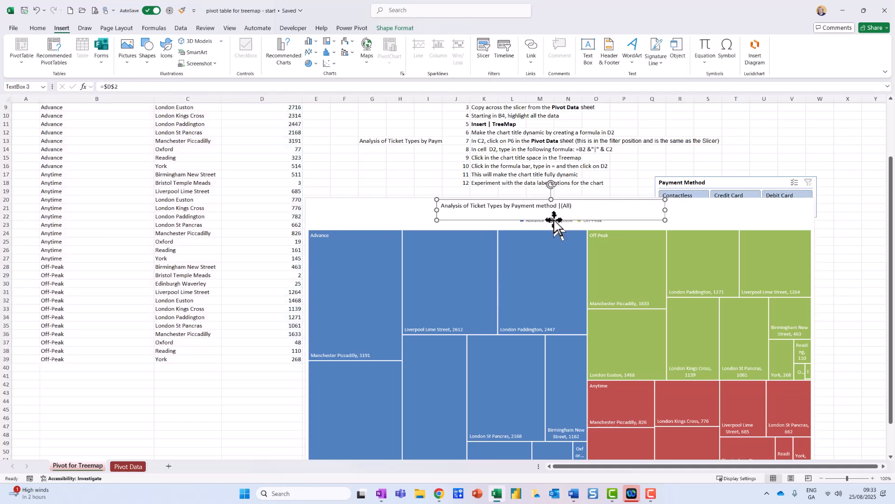
drag(551, 220, 550, 212)
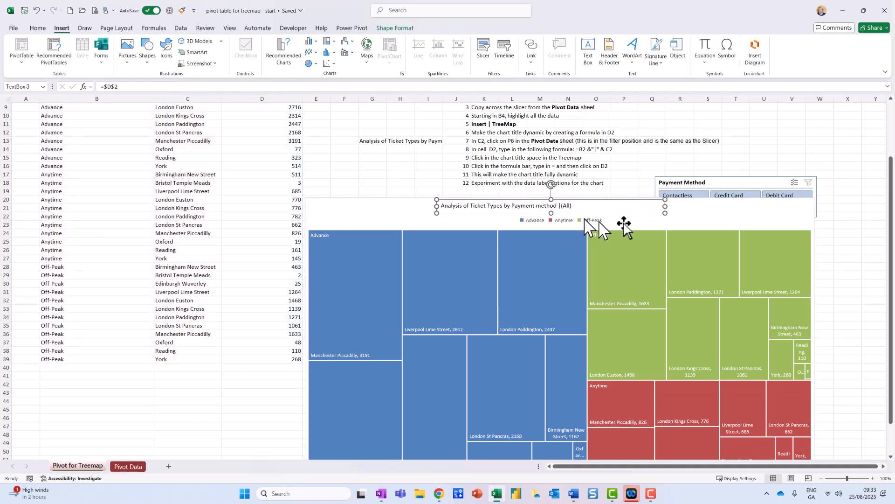
mouse_move(614, 212)
mouse_down()
mouse_move(645, 218)
mouse_move(627, 212)
mouse_up()
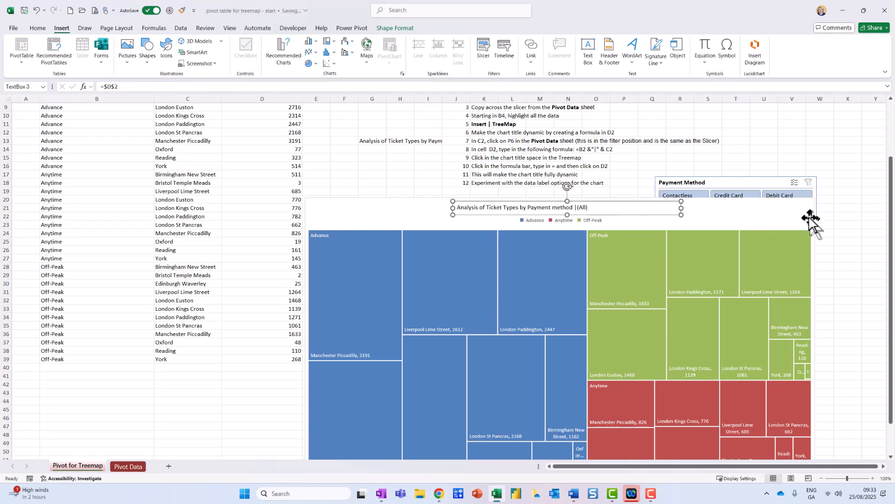
Step: Move the treemap slightly left and turn off its built-in chart title, keeping the data labels and legend enabled
click(801, 211)
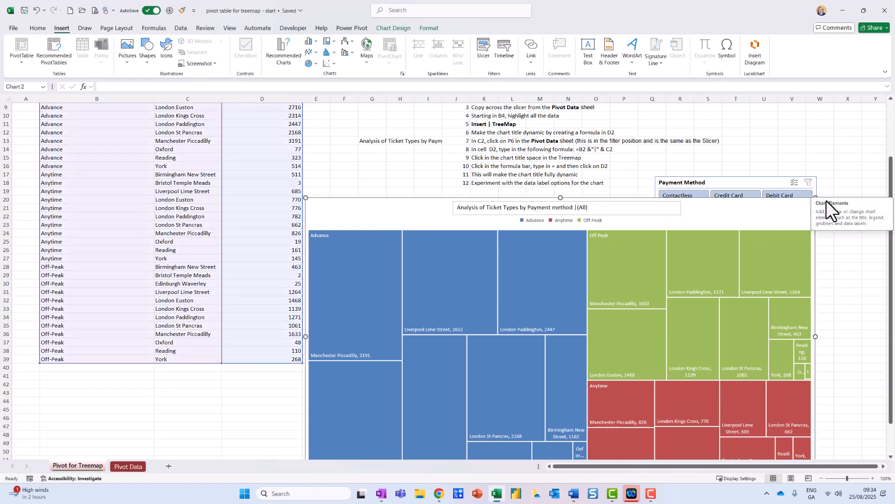
click(826, 202)
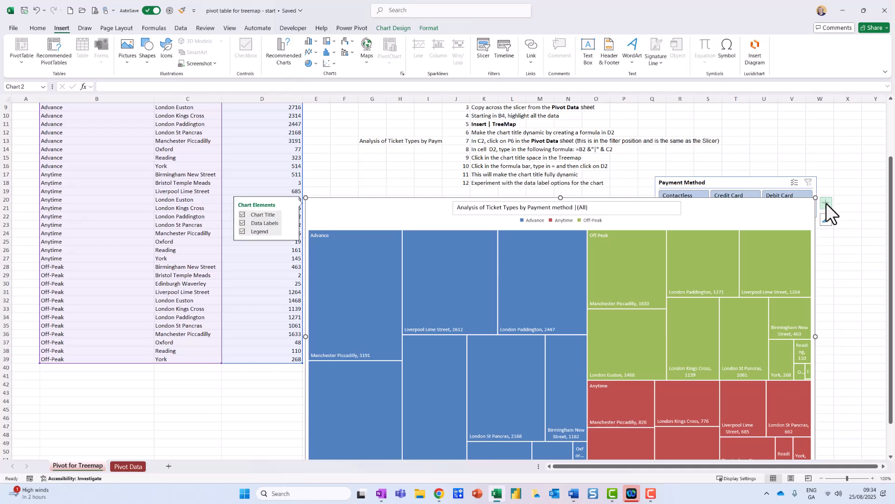
drag(782, 219, 752, 218)
click(795, 203)
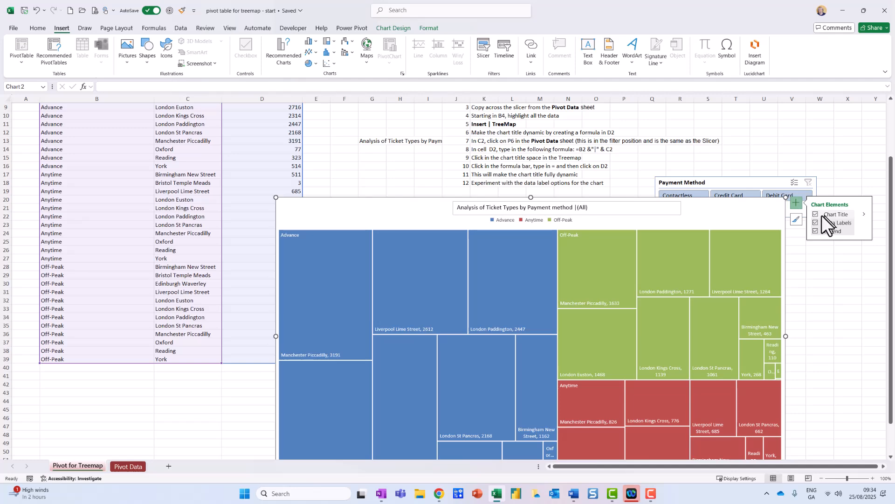
click(815, 231)
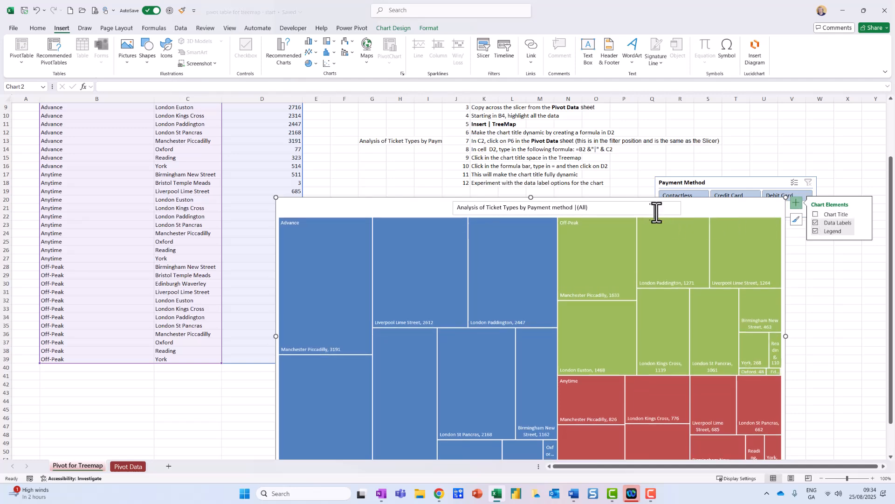
Step: Move the Payment Method slicer clear of the treemap and test it with Credit Card and Debit Card, clearing the filter at the end
scroll(728, 222, up, 3)
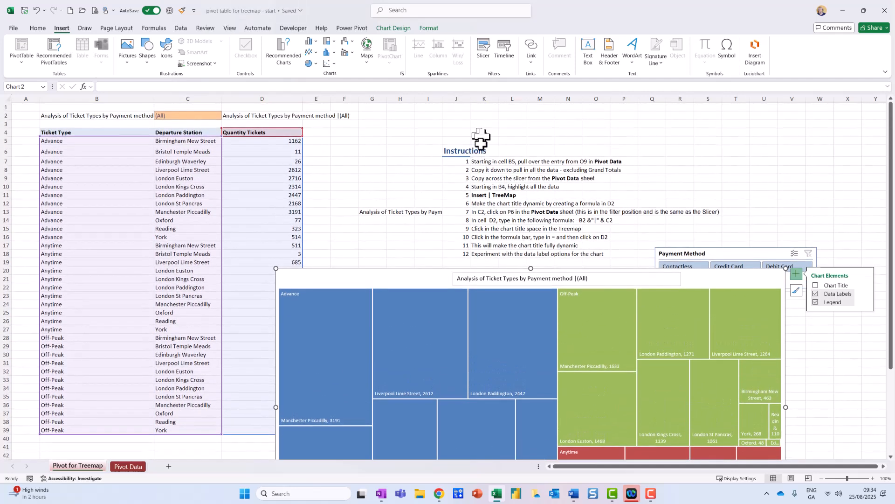
drag(741, 248, 775, 156)
click(772, 174)
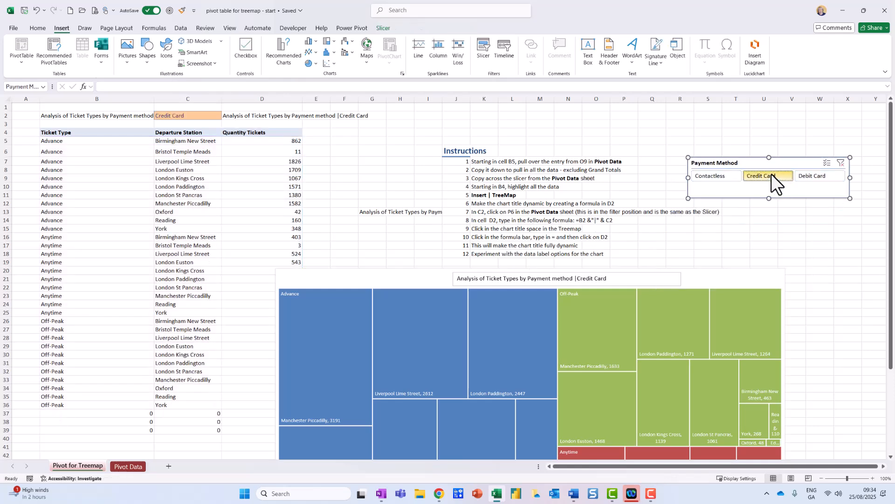
click(815, 181)
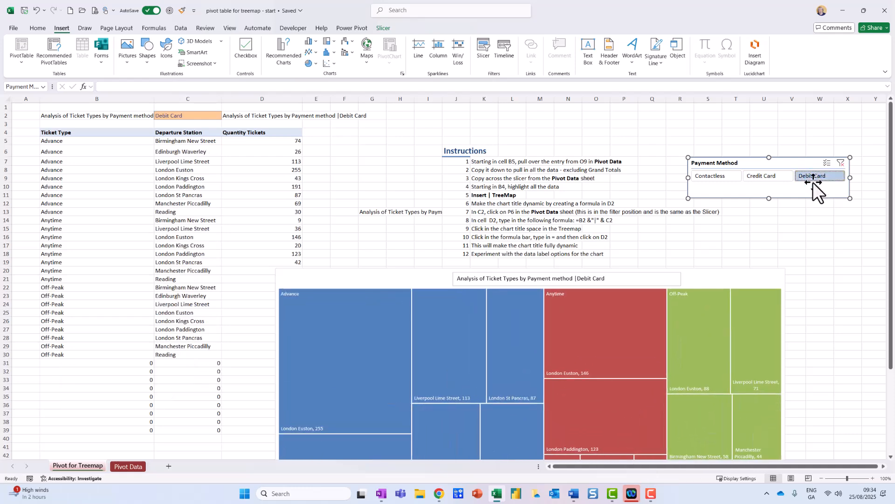
click(841, 162)
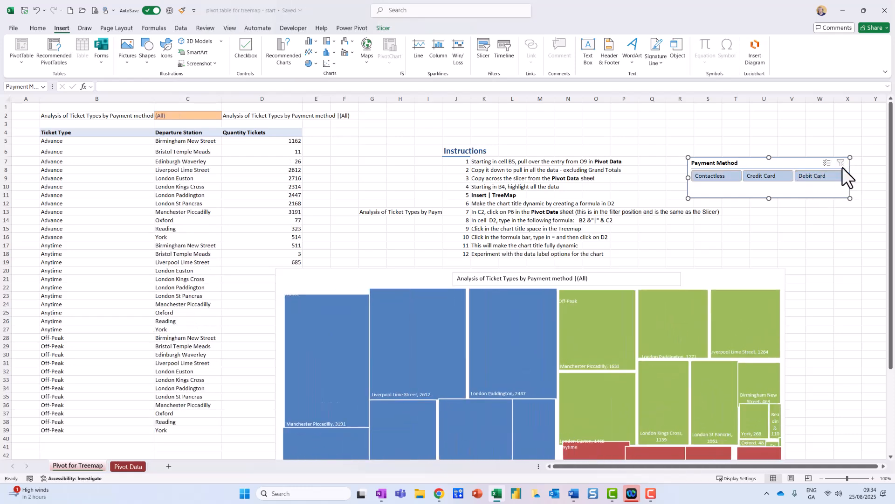